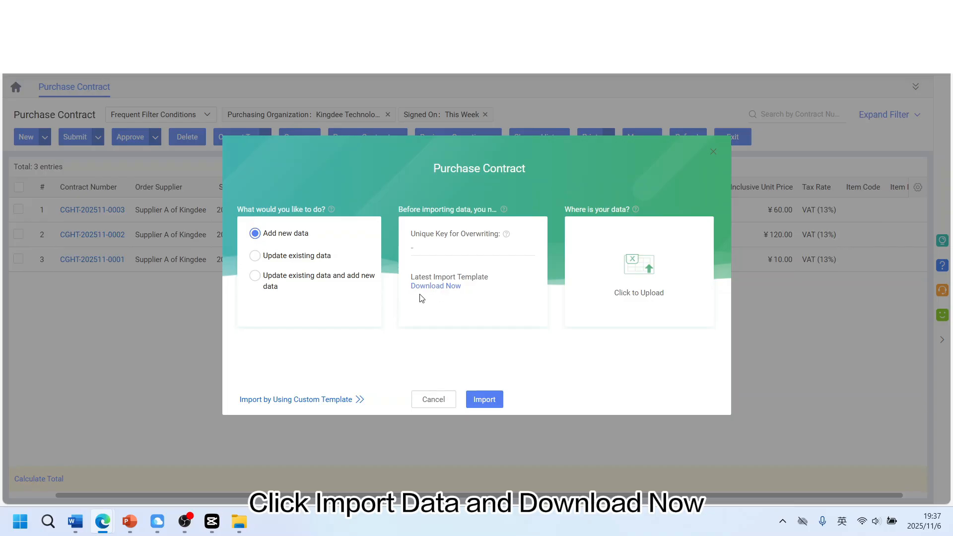
Open the data template download dialog and review the existing Import Template before exiting it
left_click(438, 288)
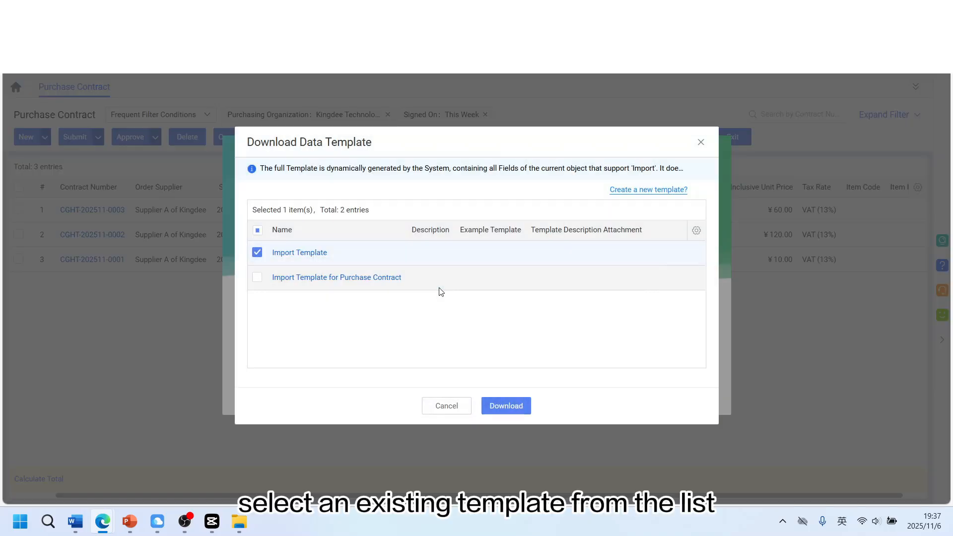
left_click(314, 254)
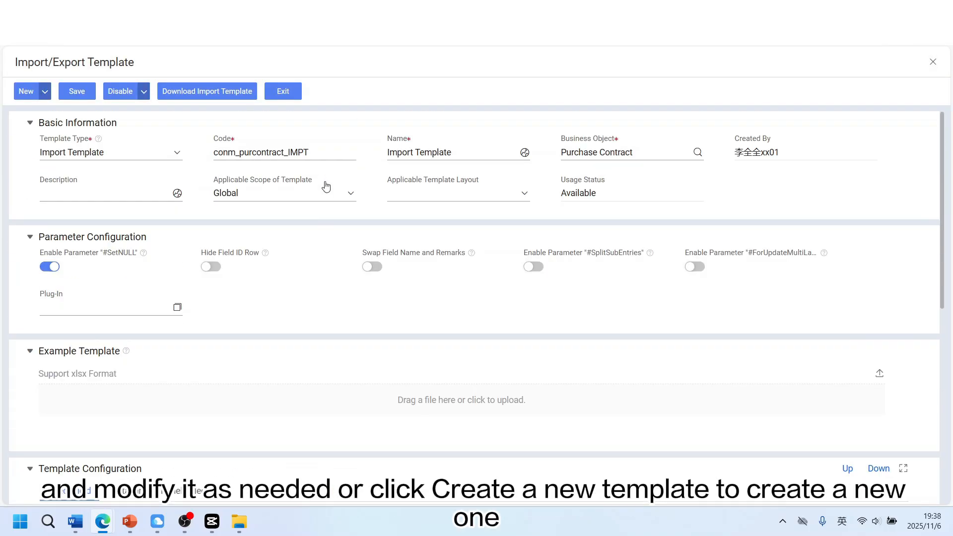
left_click(282, 91)
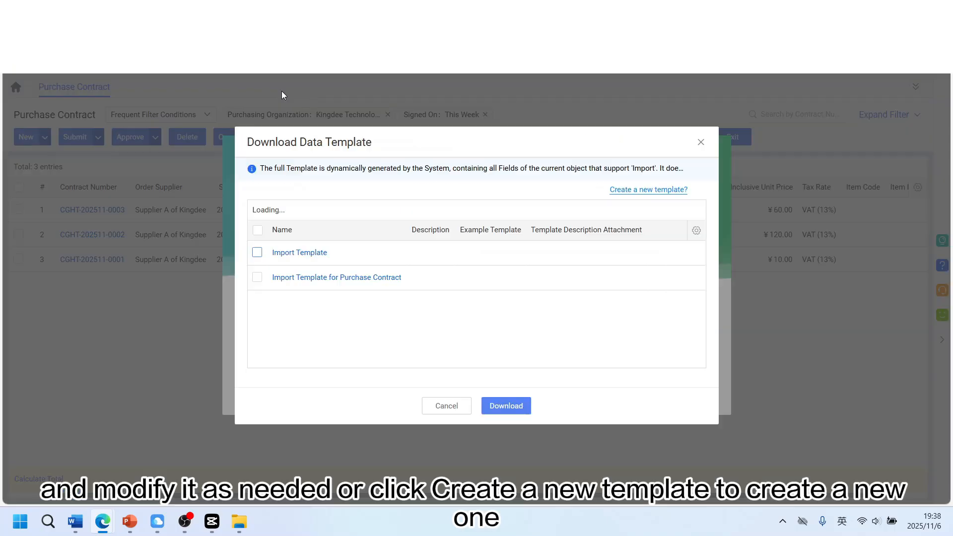
Create a new import template and enable import for the Master ID field
left_click(652, 191)
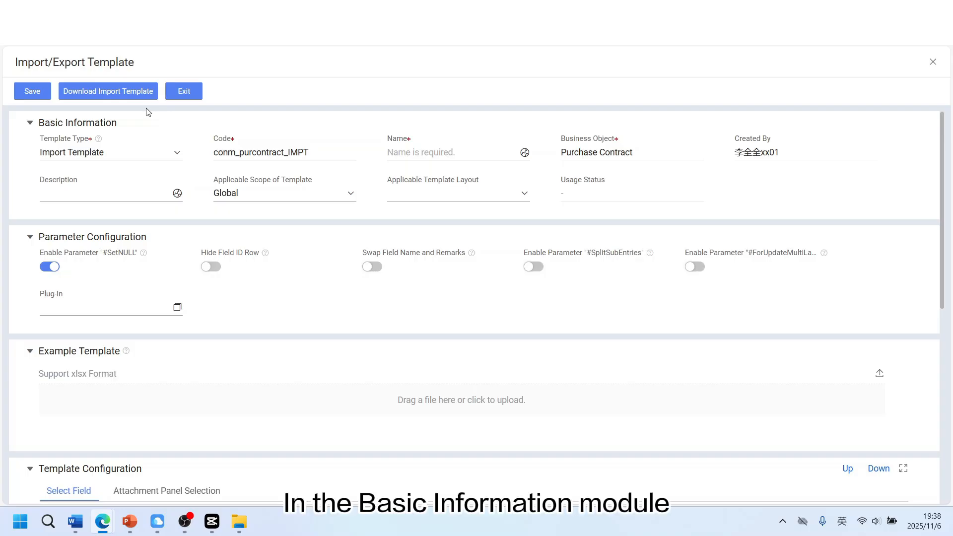
left_click(152, 158)
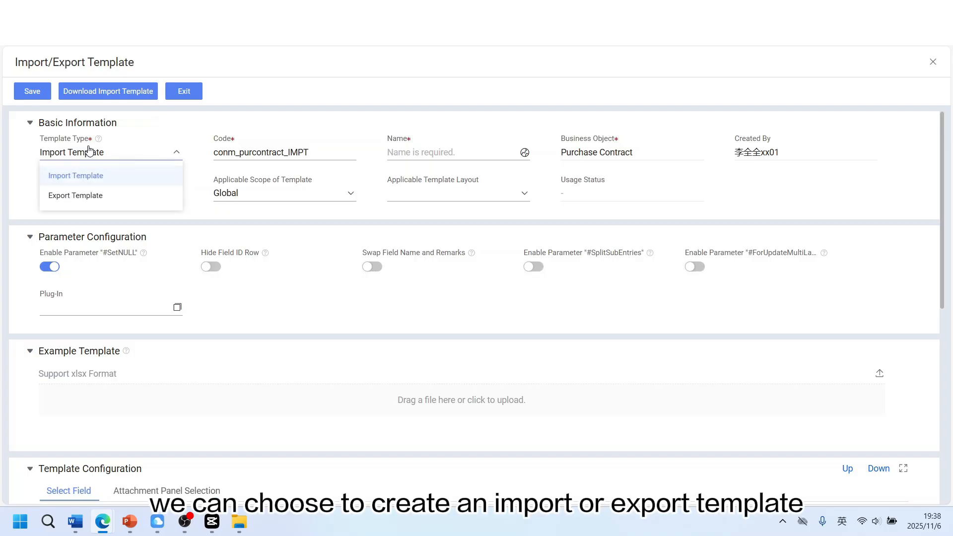
left_click(193, 135)
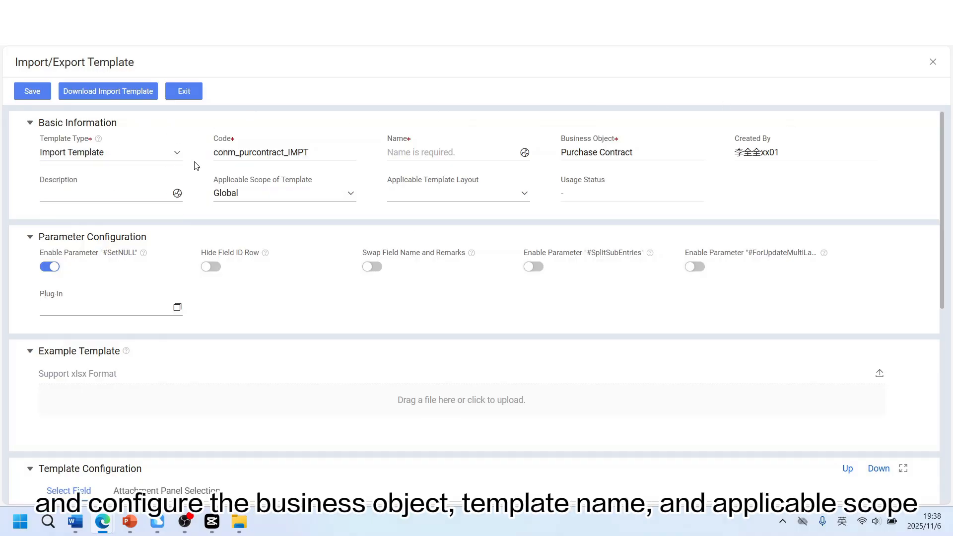
scroll(195, 166, "down", 5)
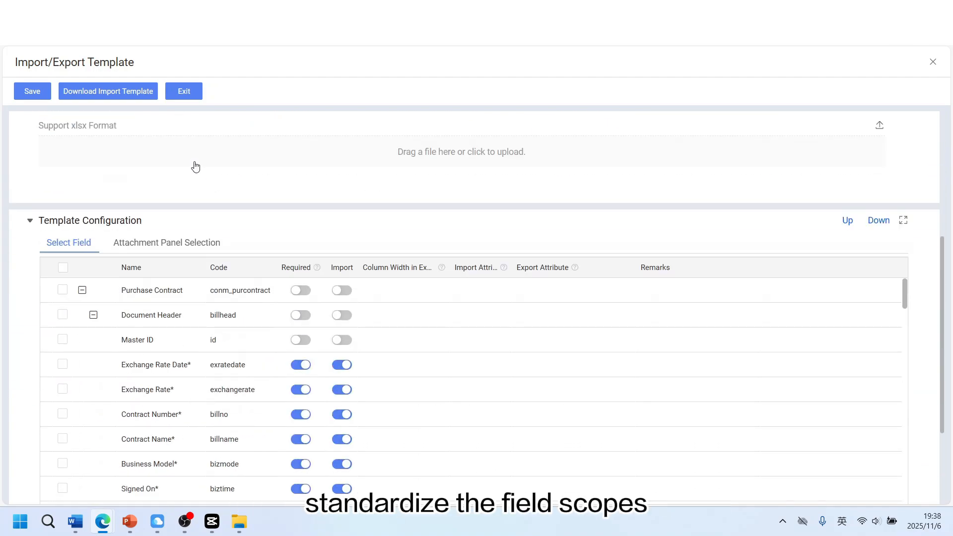
scroll(195, 166, "down", 2)
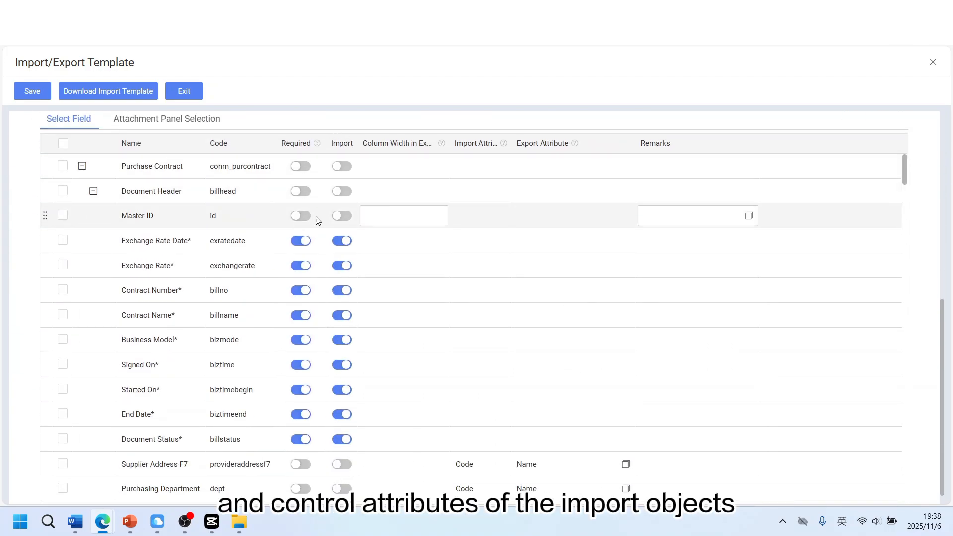
left_click(342, 216)
left_click(302, 217)
left_click(304, 219)
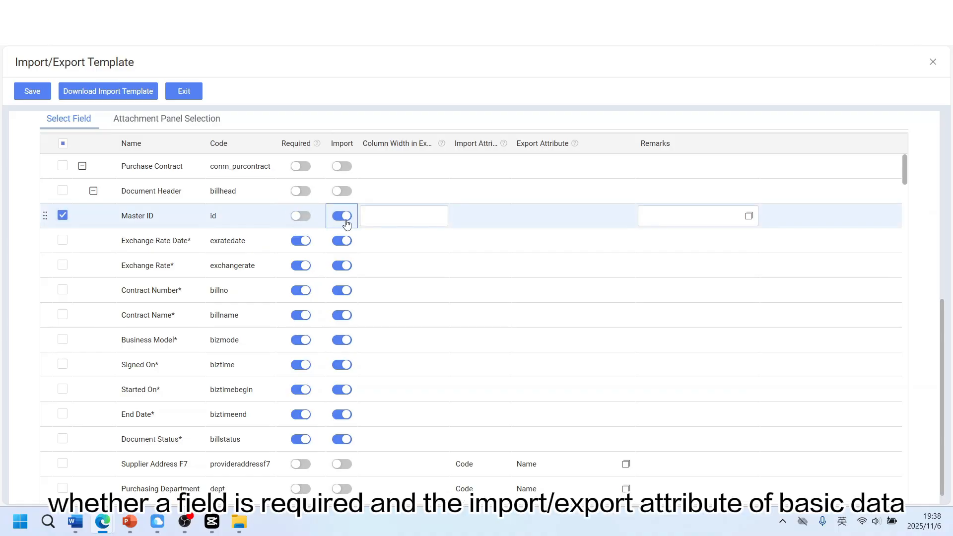
Set Supplier Address F7's import attribute to Name and its export attributes to Name and Detailed Address
scroll(479, 173, "down", 5)
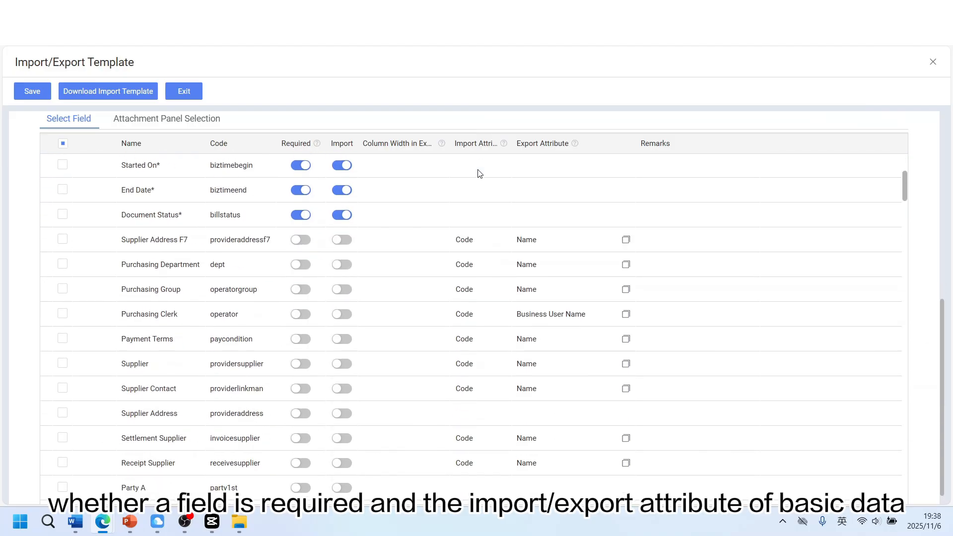
left_click(504, 215)
left_click(477, 262)
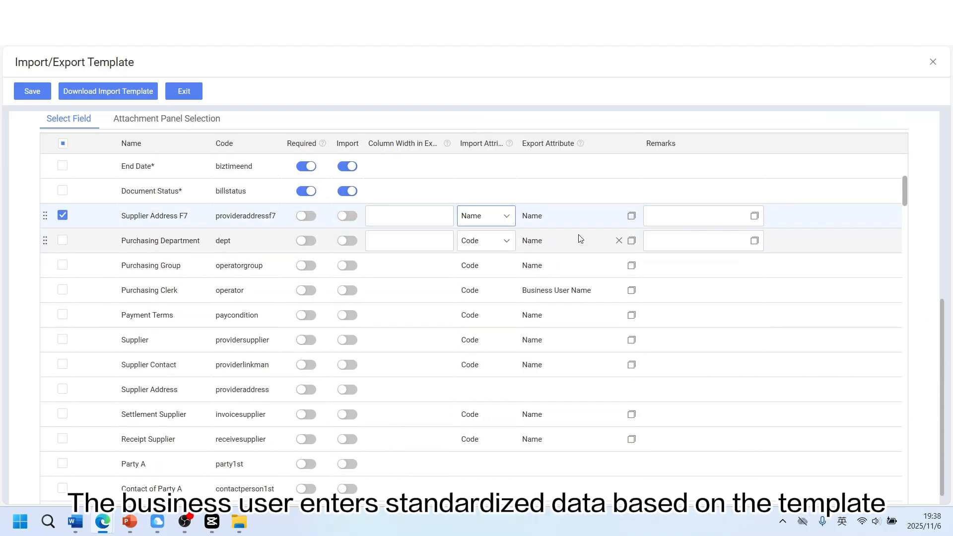
left_click(632, 217)
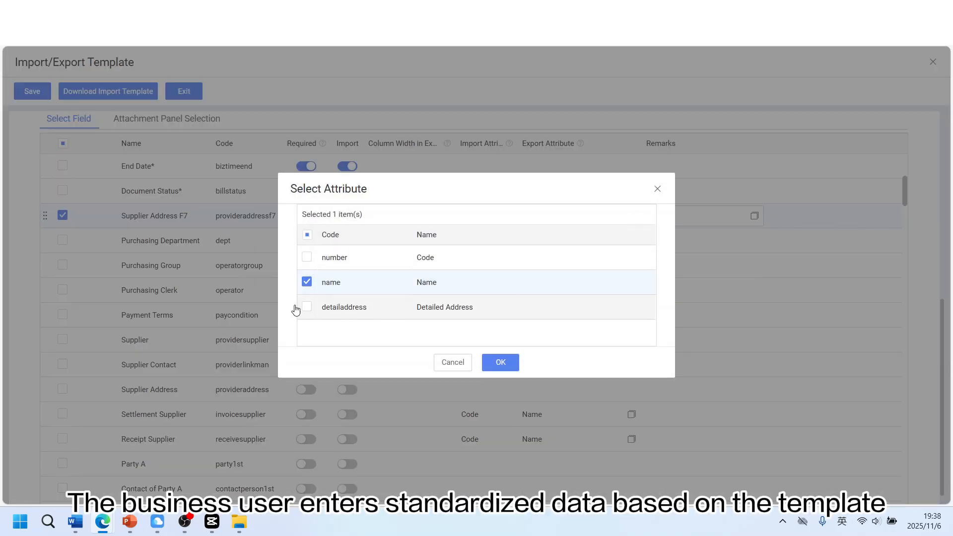
left_click(501, 363)
Switch the new template's type to Export Template
scroll(517, 300, "up", 10)
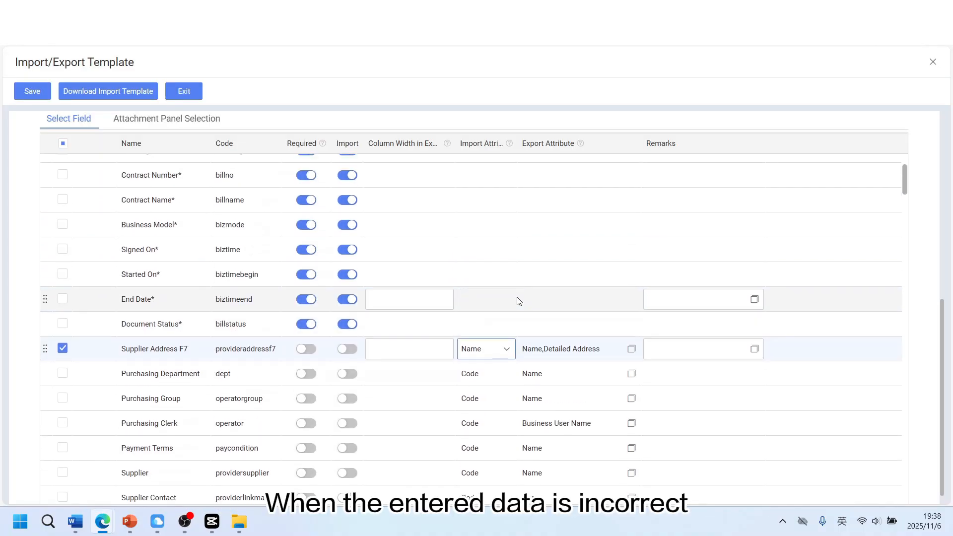
scroll(513, 280, "up", 2)
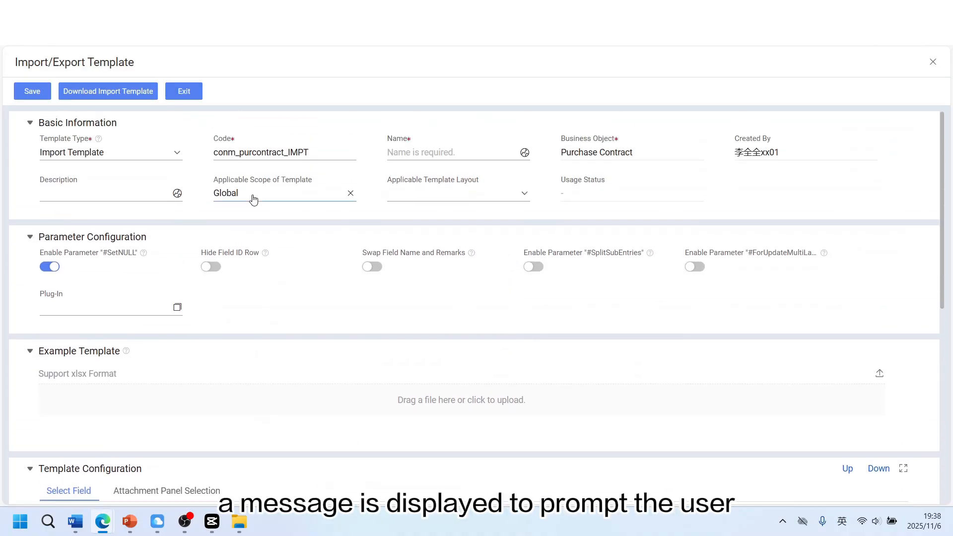
left_click(179, 154)
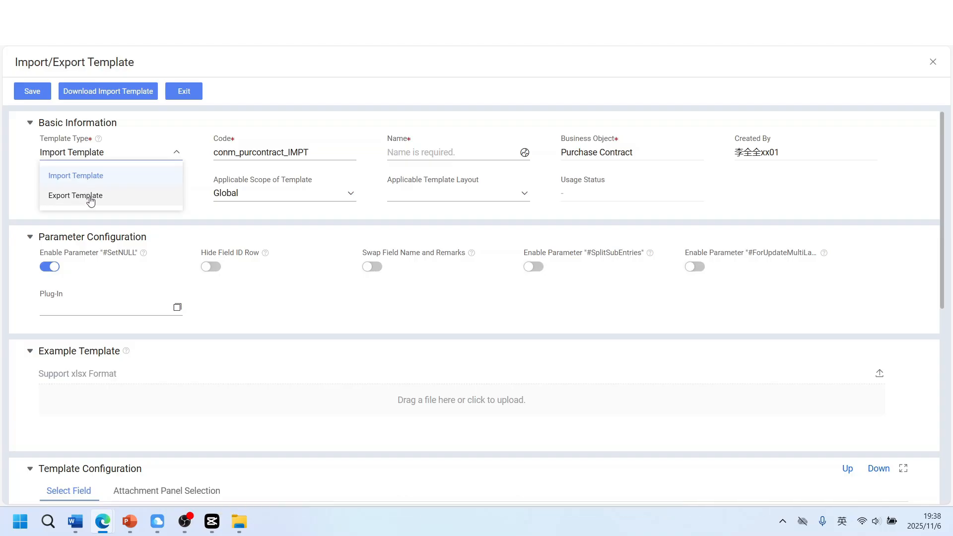
left_click(59, 196)
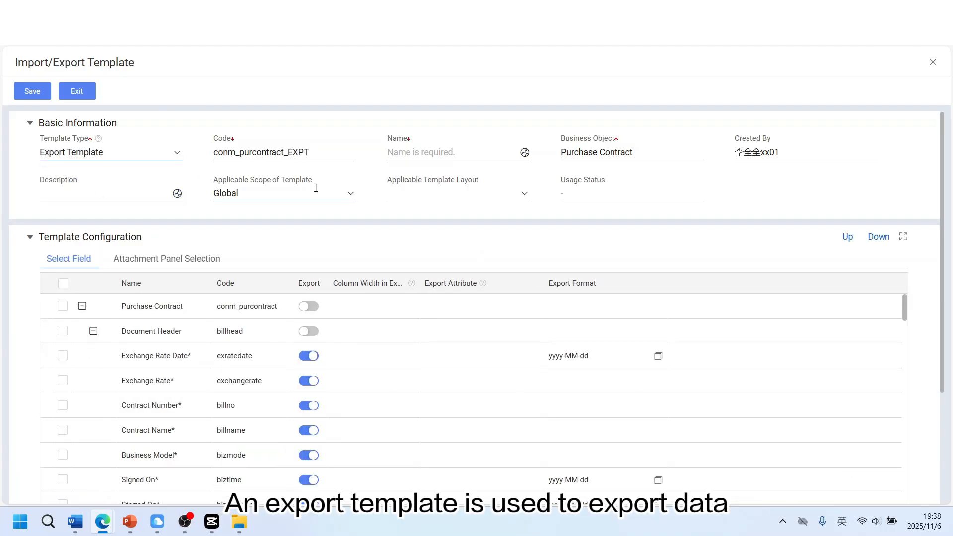
Turn off export for Document Header, Exchange Rate Date, Exchange Rate and Contract Number
scroll(278, 198, "down", 3)
left_click(308, 206)
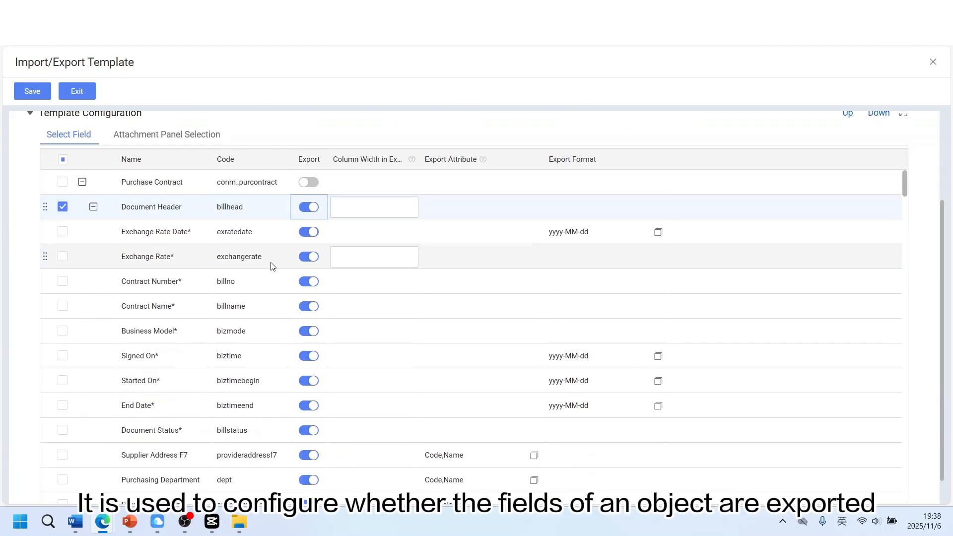
left_click(309, 232)
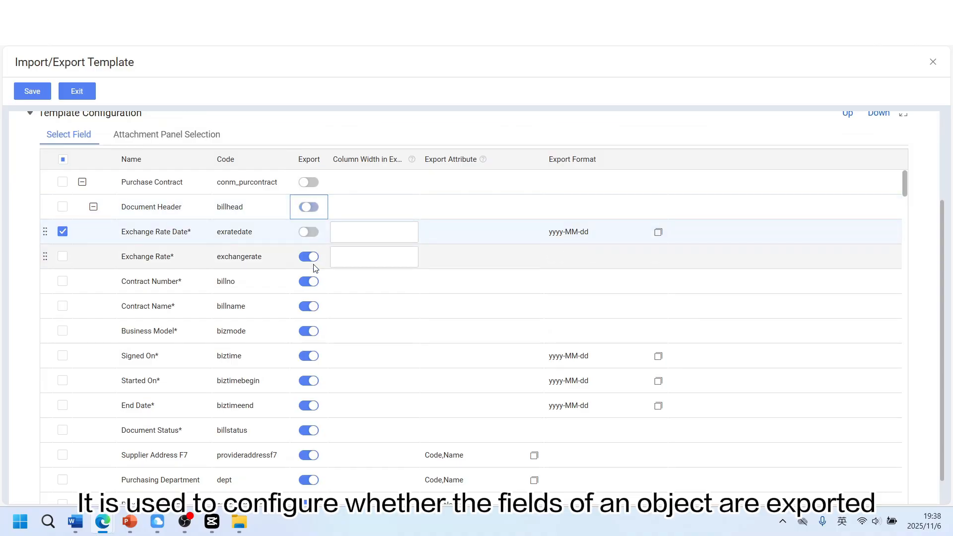
left_click(309, 256)
left_click(309, 281)
Set Supplier Address F7's export attributes to Code, Name and Detailed Address
scroll(550, 327, "down", 3)
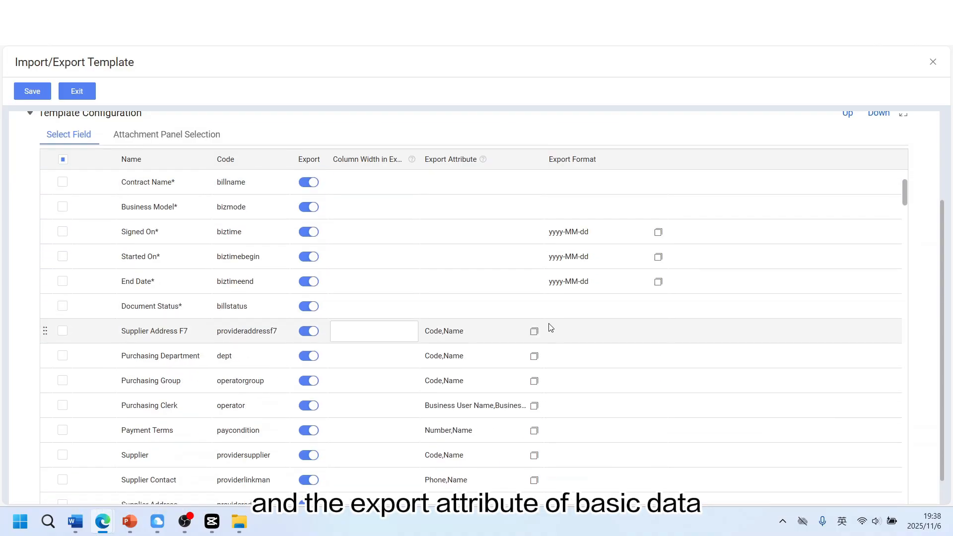
left_click(534, 332)
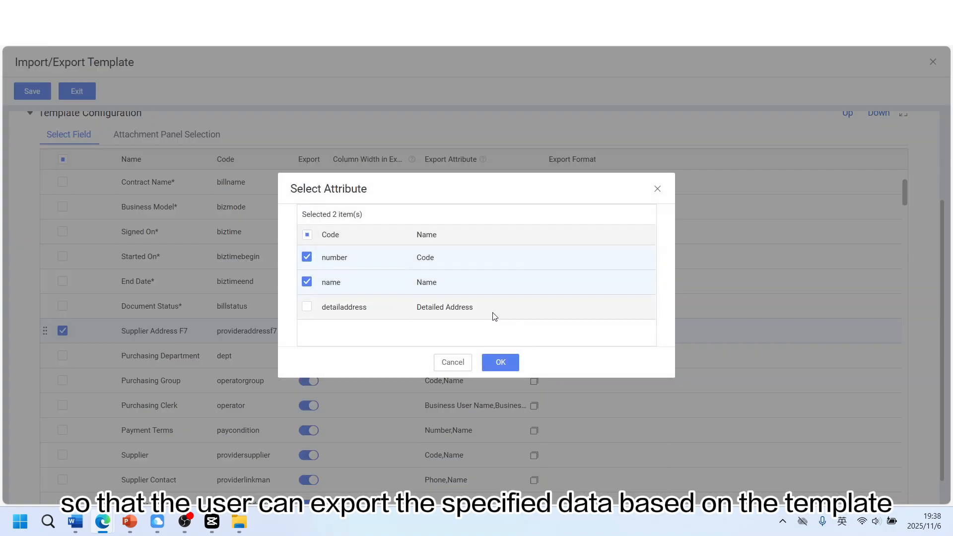
left_click(307, 307)
left_click(506, 362)
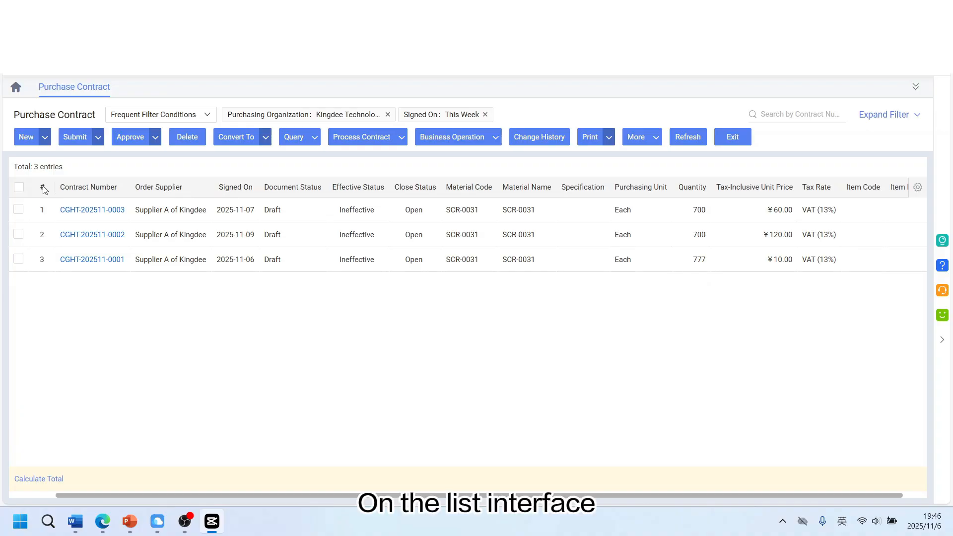
Select all three purchase contracts, export them by export template, and open the exported Excel file
left_click(18, 189)
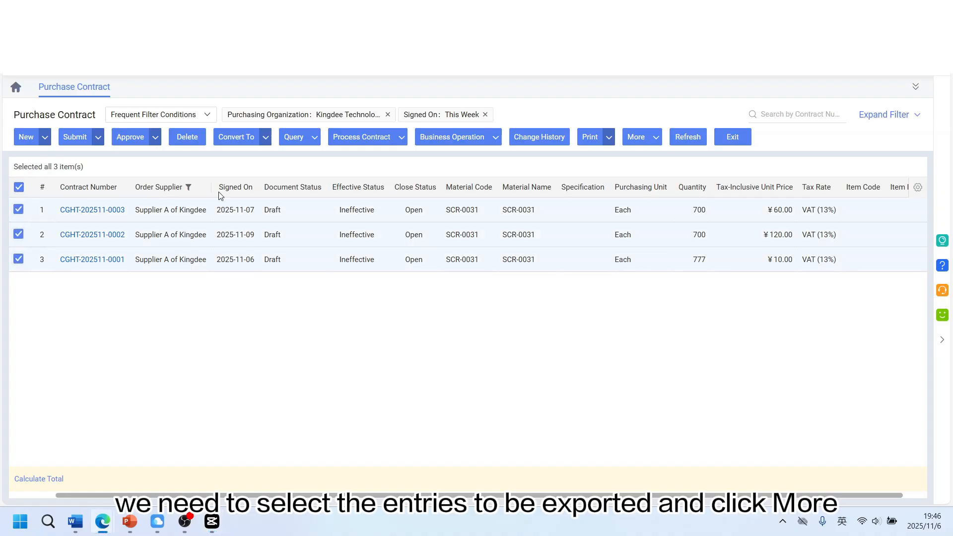
left_click(633, 141)
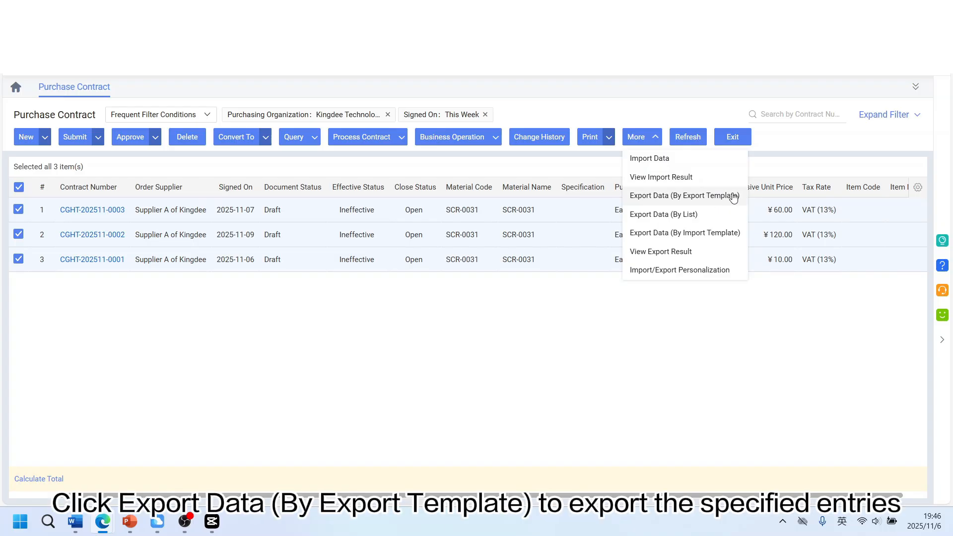
left_click(695, 196)
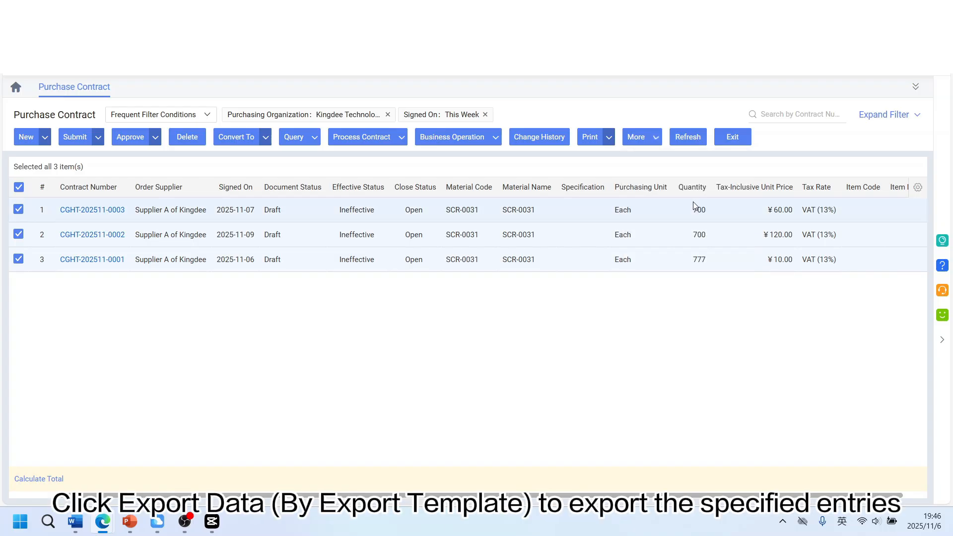
left_click(472, 237)
left_click(507, 411)
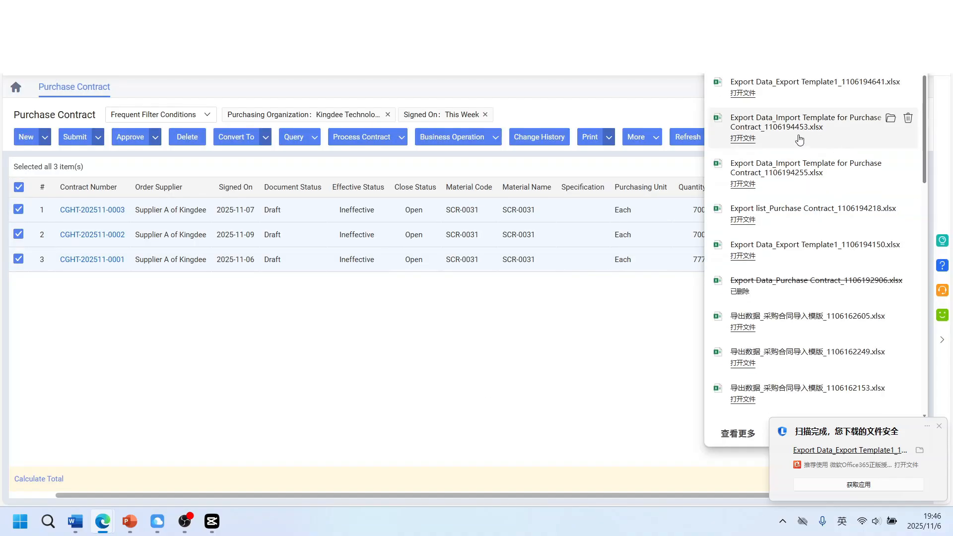
left_click(744, 93)
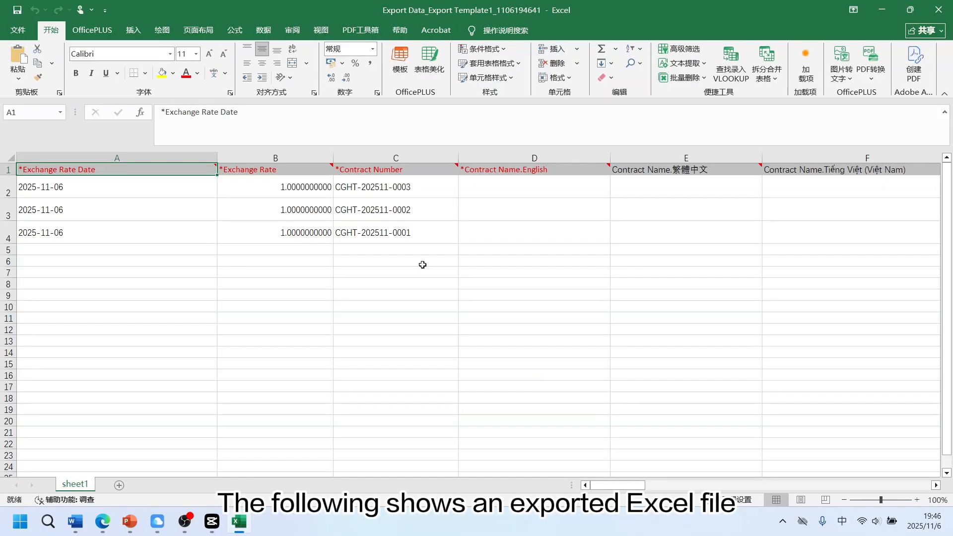
left_click_drag(618, 485, 792, 485)
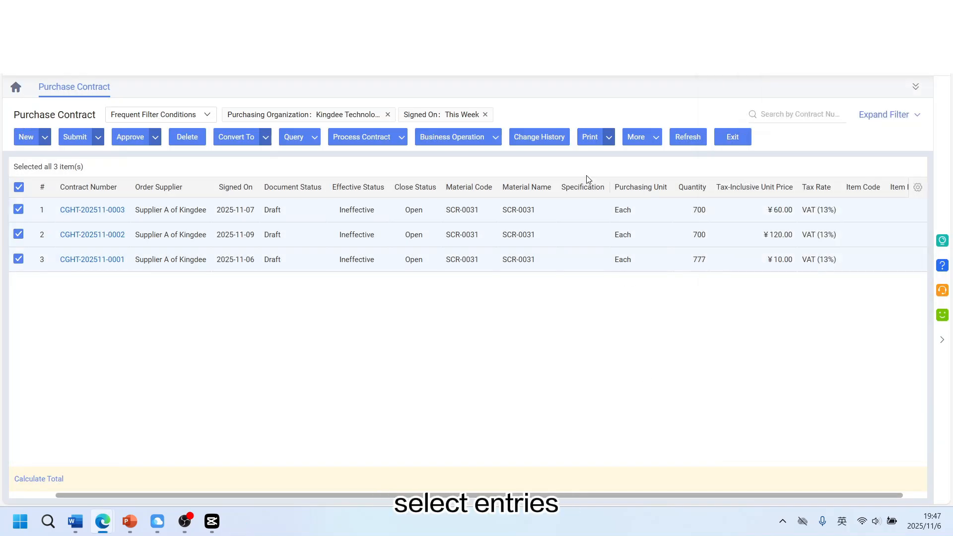
Export the selected contracts by list, review the resulting workbook's columns, and close it
left_click(653, 139)
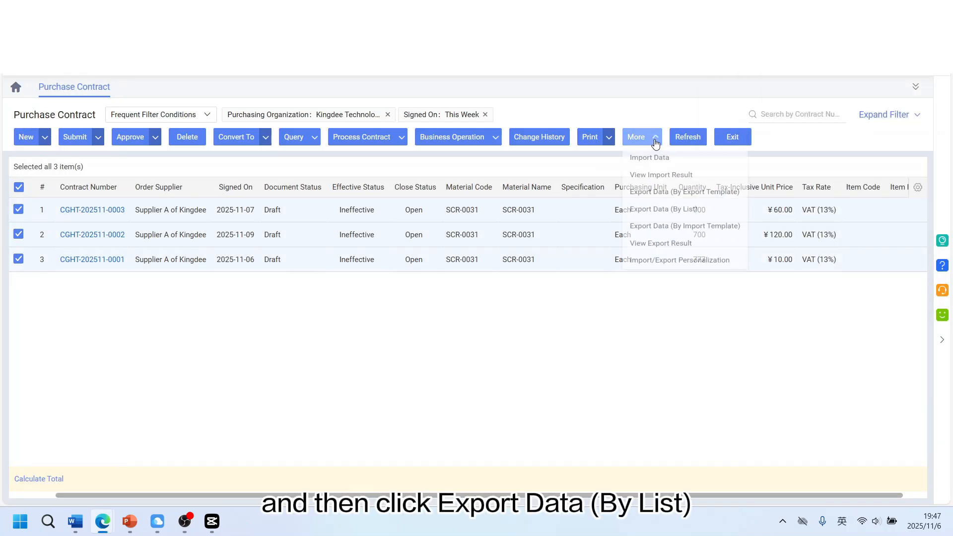
left_click(691, 215)
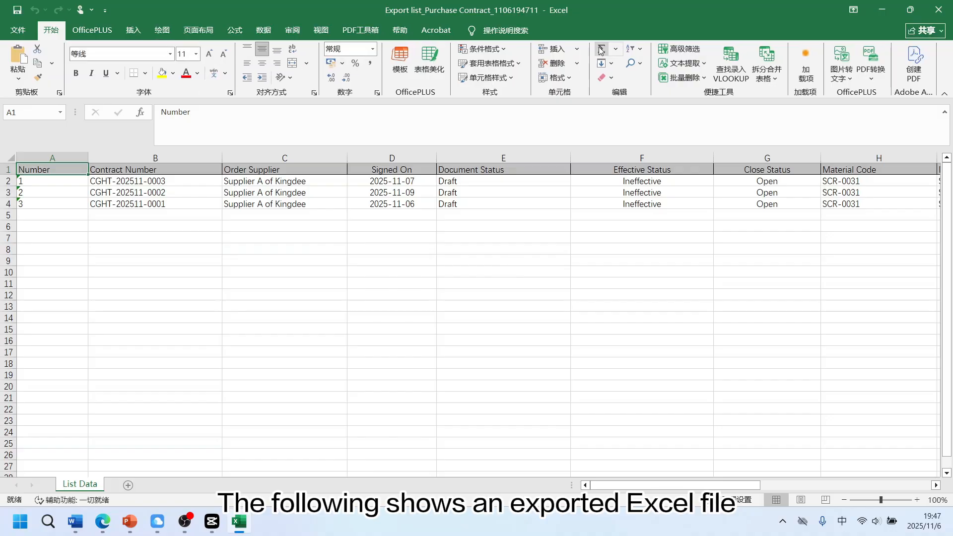
double_click(589, 12)
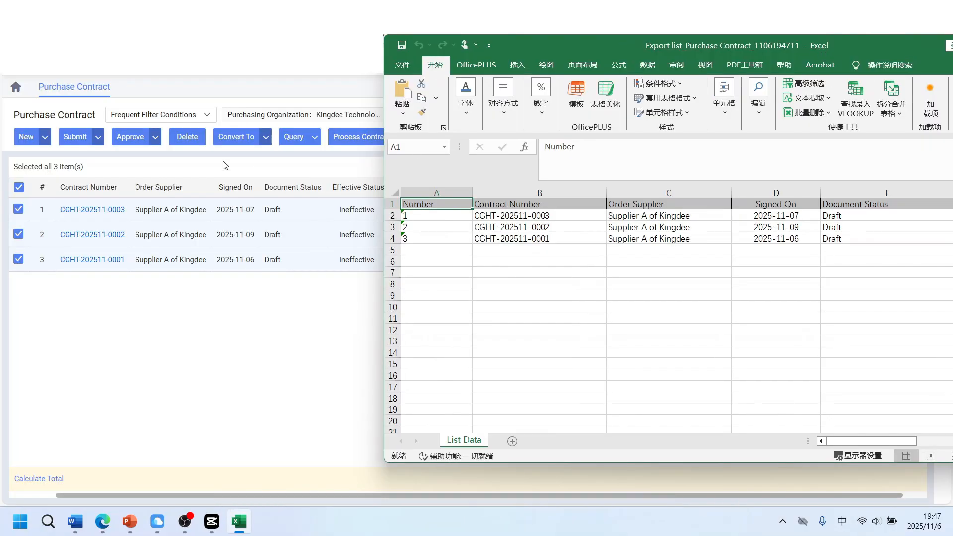
left_click_drag(884, 441, 942, 446)
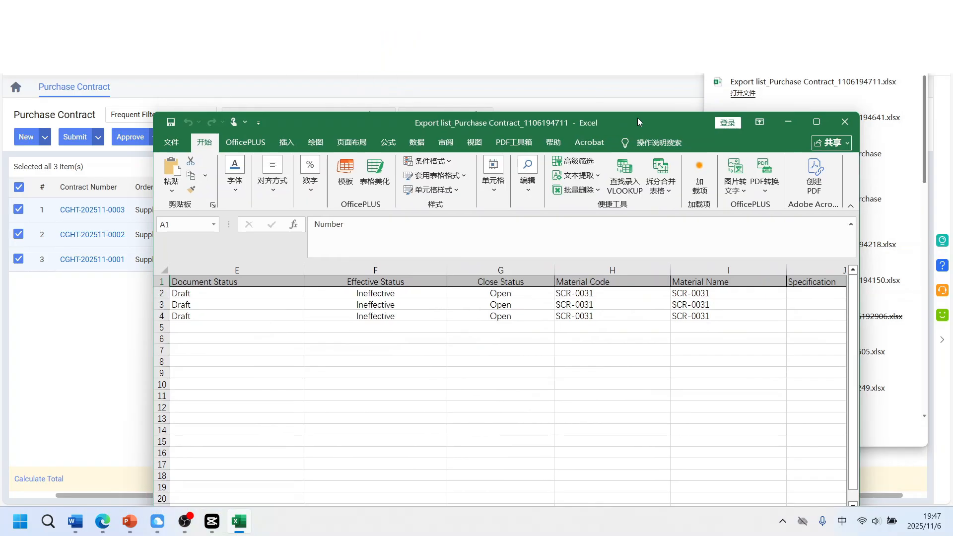
left_click(844, 122)
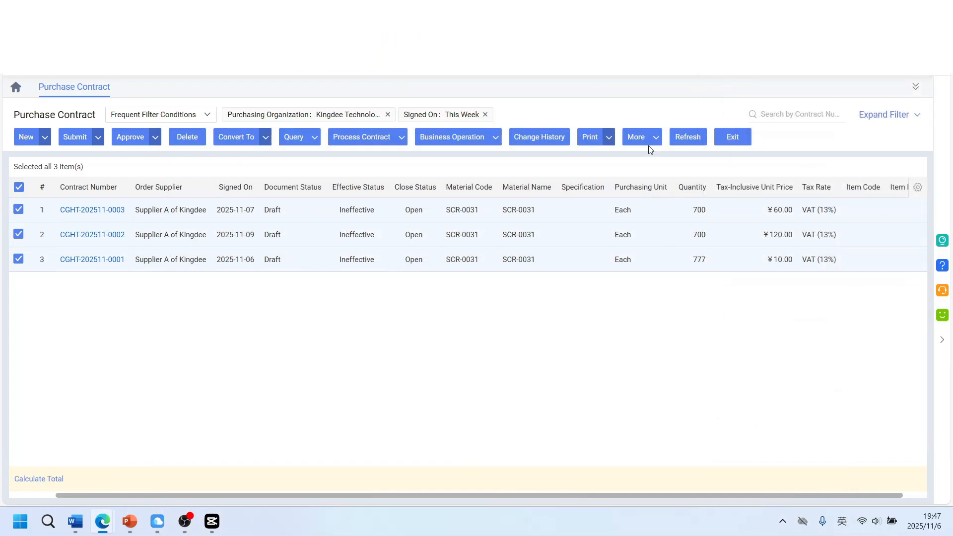
Export the selected contracts by import template using Import Template for Purchase Contract
left_click(656, 138)
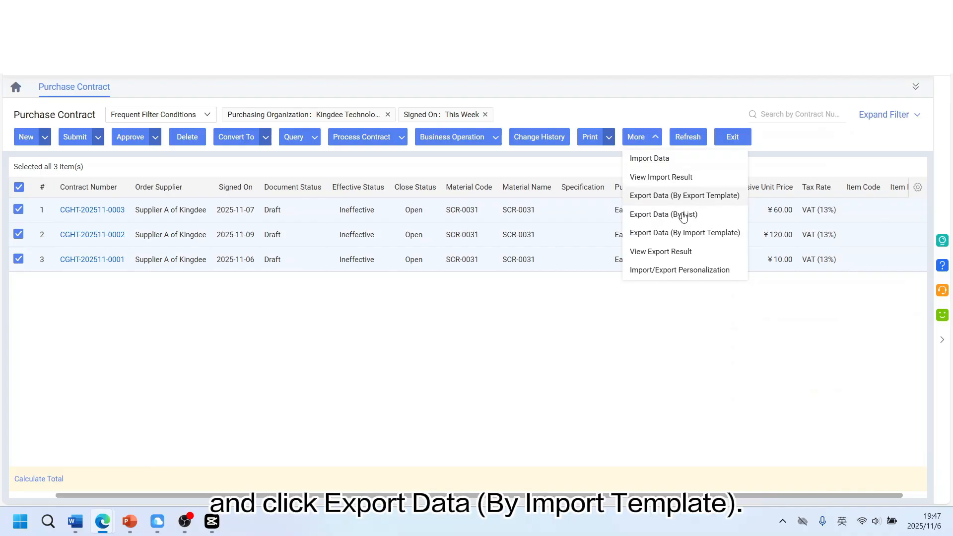
left_click(683, 241)
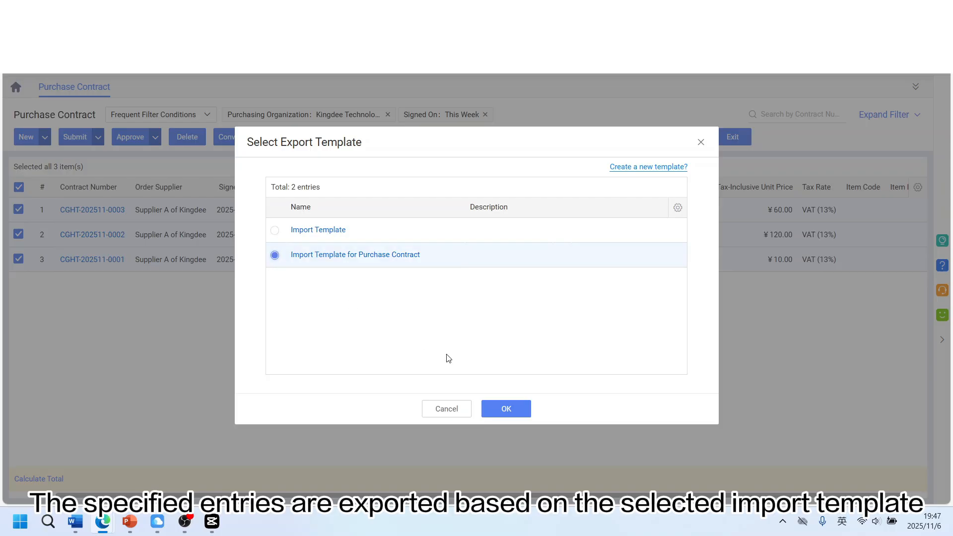
left_click(506, 408)
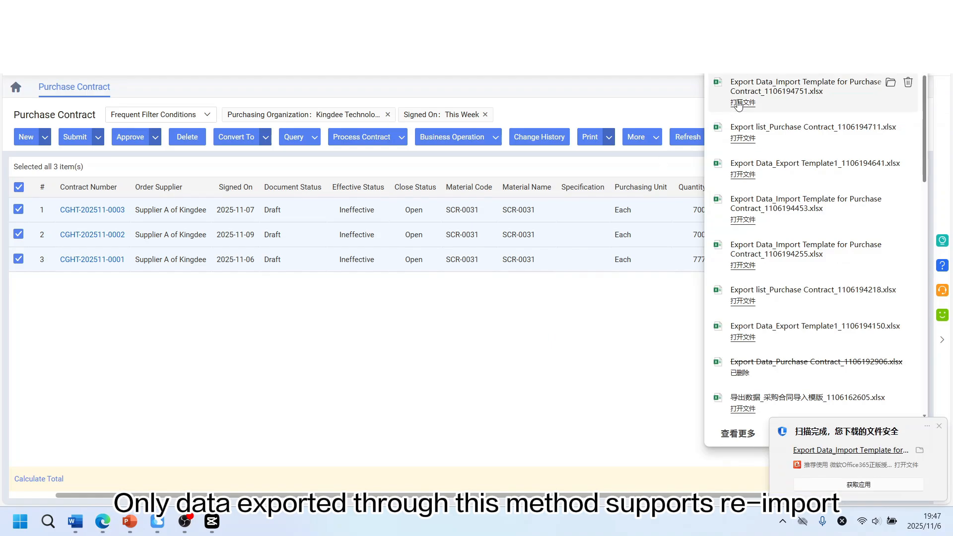
Open the exported import-template file, then start a data import for purchase contracts
left_click(739, 103)
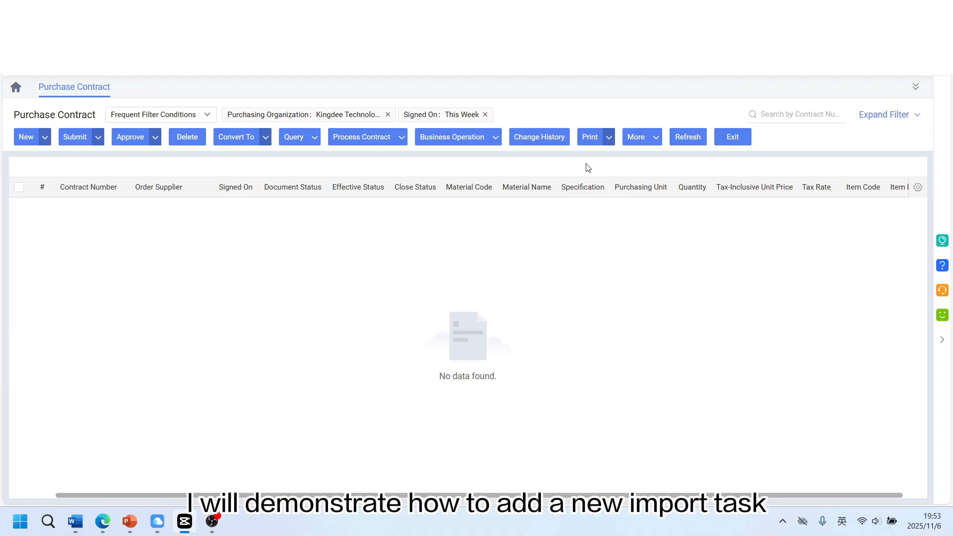
left_click(640, 141)
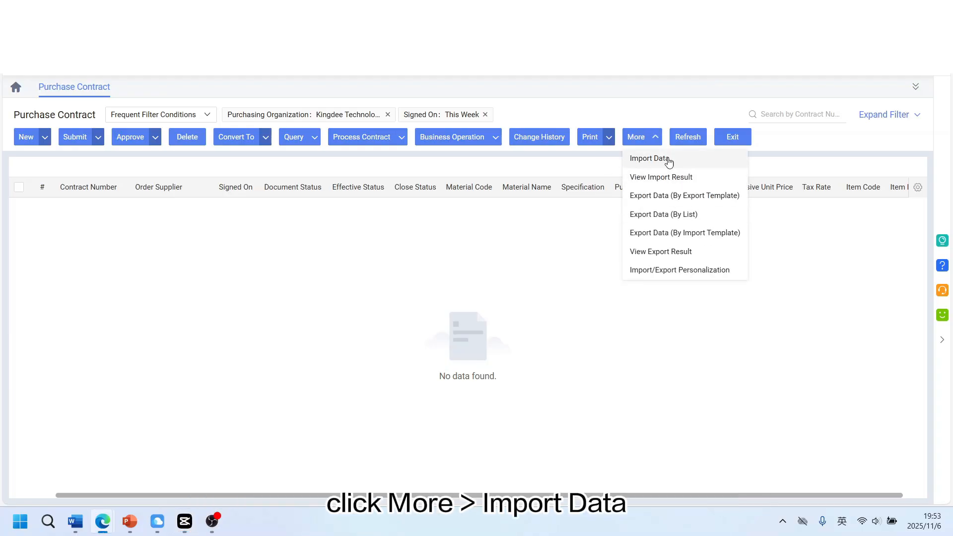
left_click(672, 160)
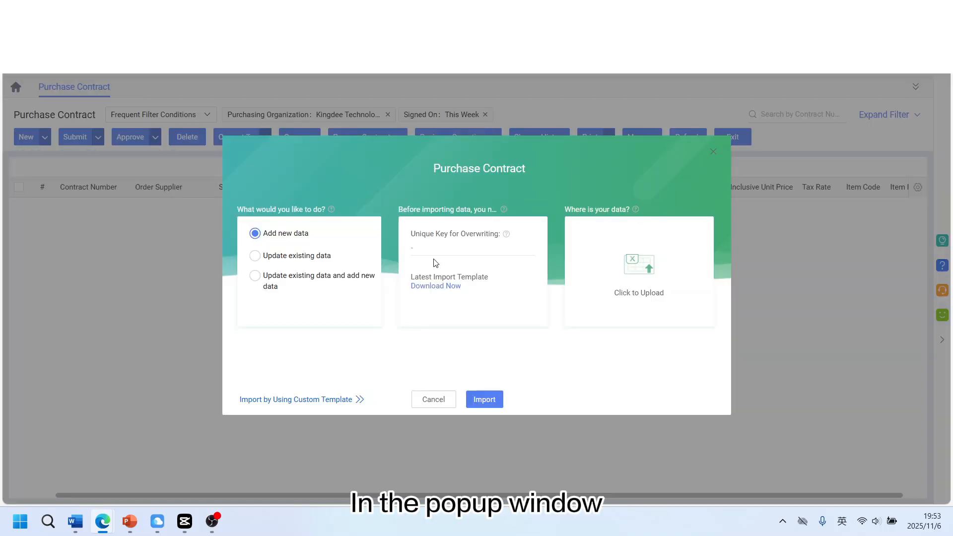
Download the Import Template for Purchase Contract data template
left_click(449, 294)
left_click(257, 252)
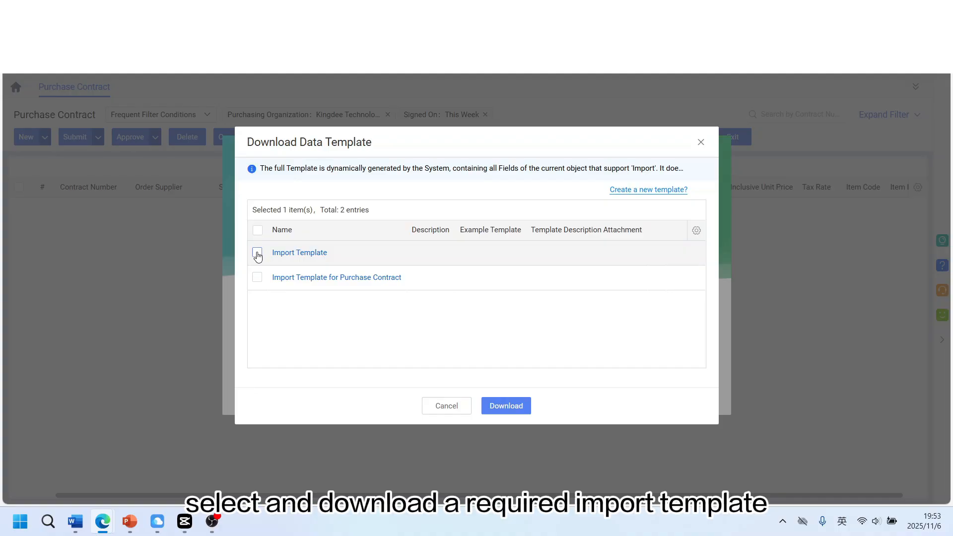
left_click(279, 288)
left_click(509, 398)
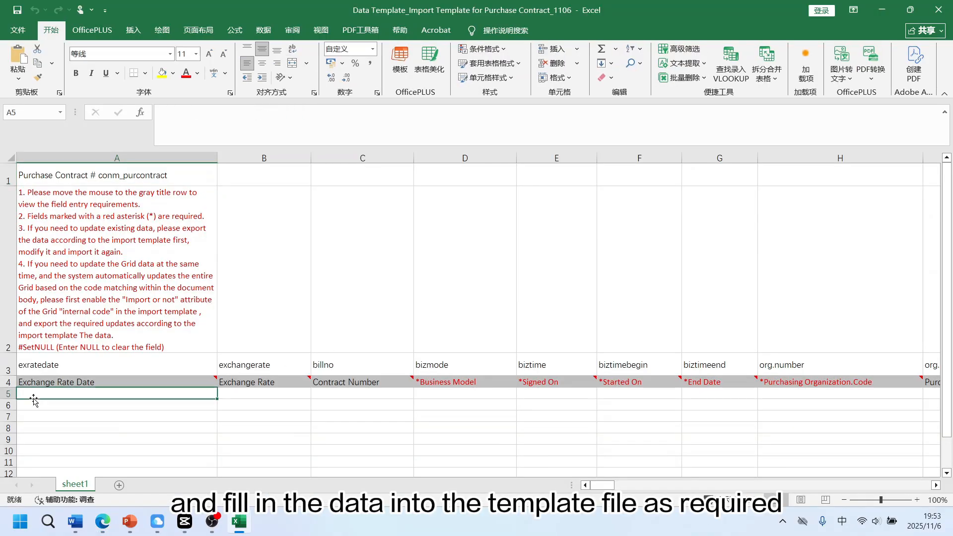
Paste the copied contract data into the data template, save and close it, and close the download dialog
key("ctrl+v")
left_click(939, 10)
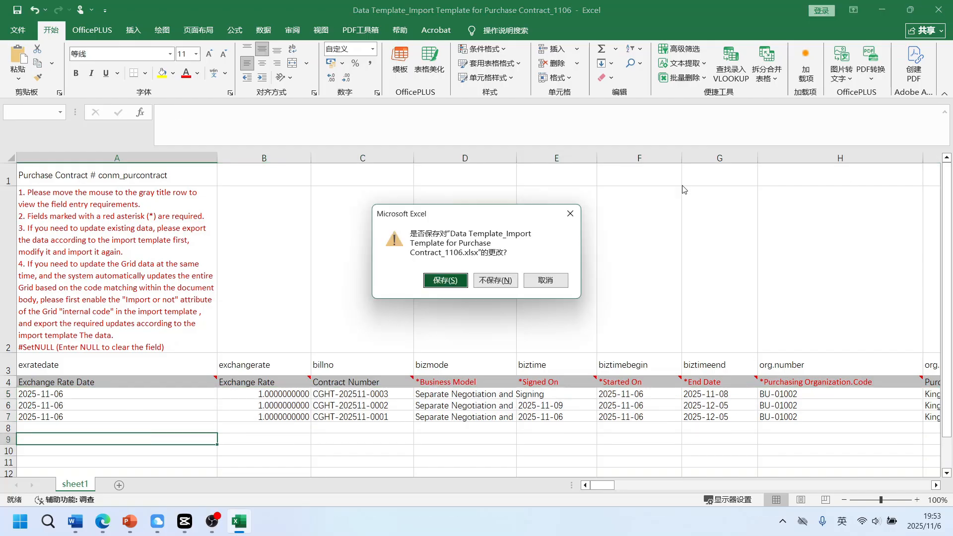
left_click(445, 282)
left_click(700, 143)
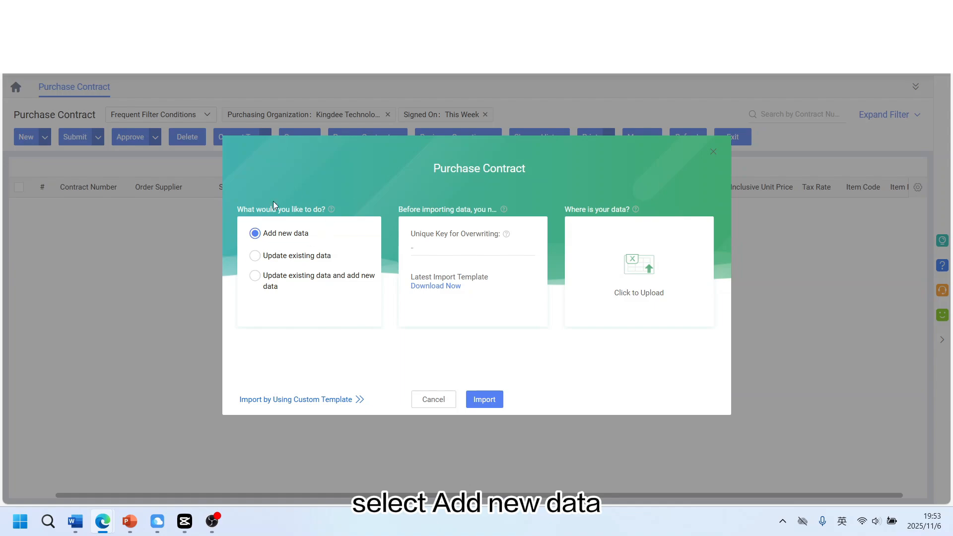
Upload the filled Data Template_Import Template for Purchase Contract_1106 file and import it as new data
left_click(634, 250)
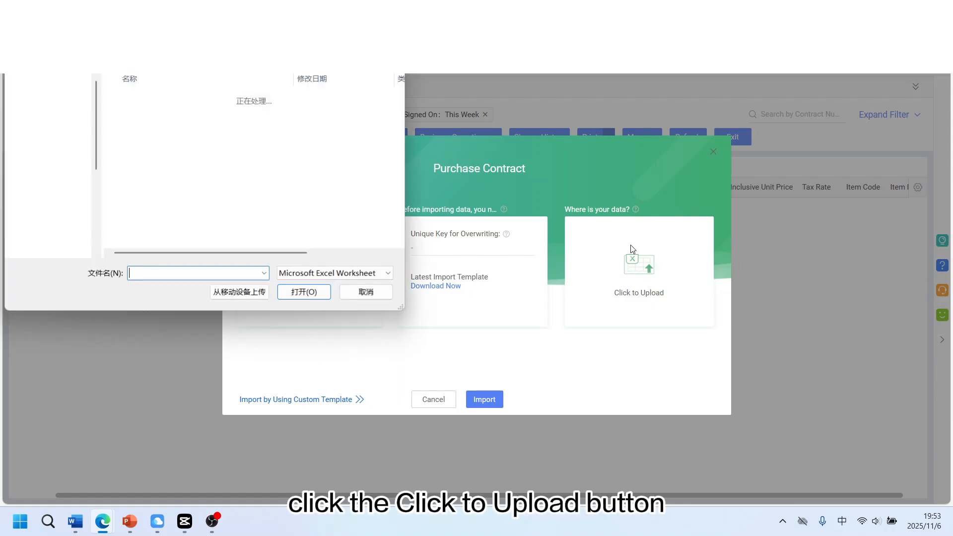
left_click(239, 114)
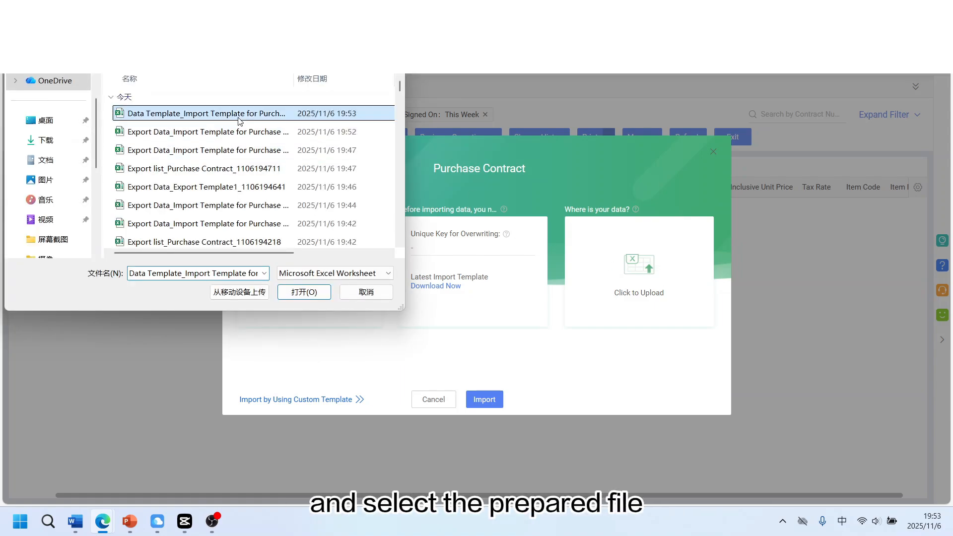
left_click(311, 294)
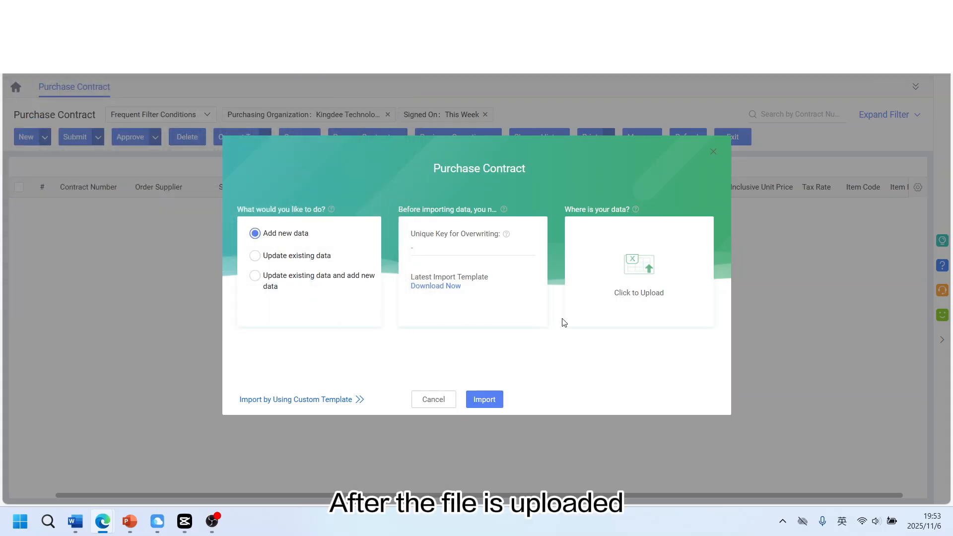
left_click(495, 401)
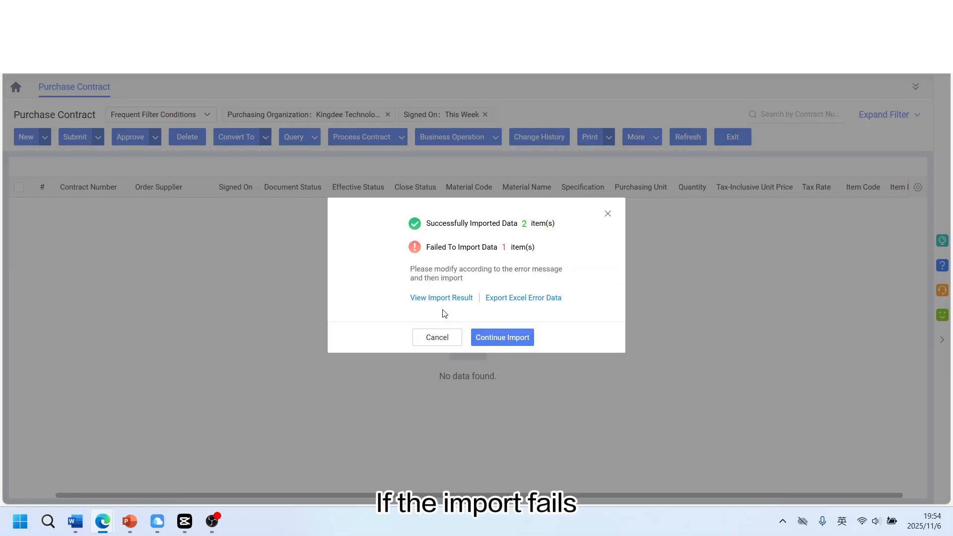
View the import result, export the error data, and open the error file
left_click(449, 299)
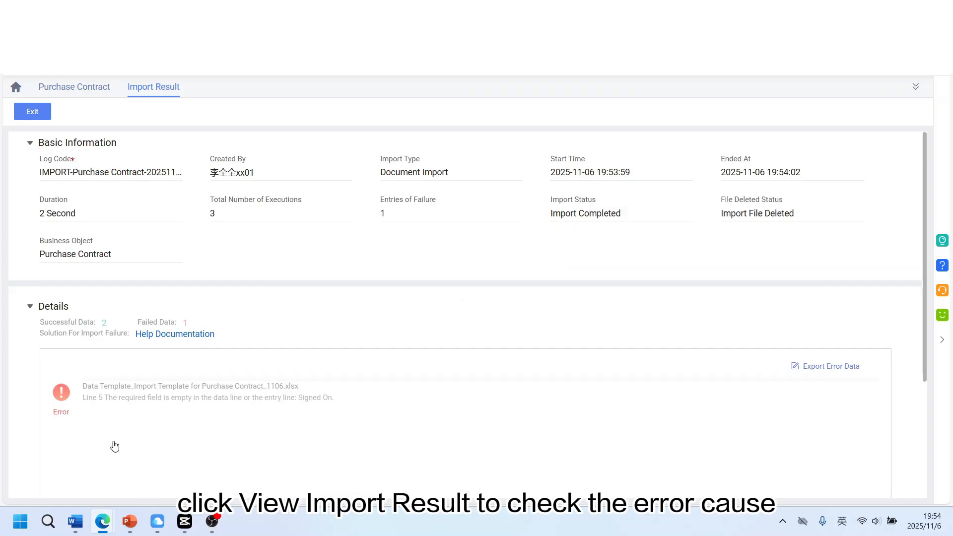
left_click(831, 366)
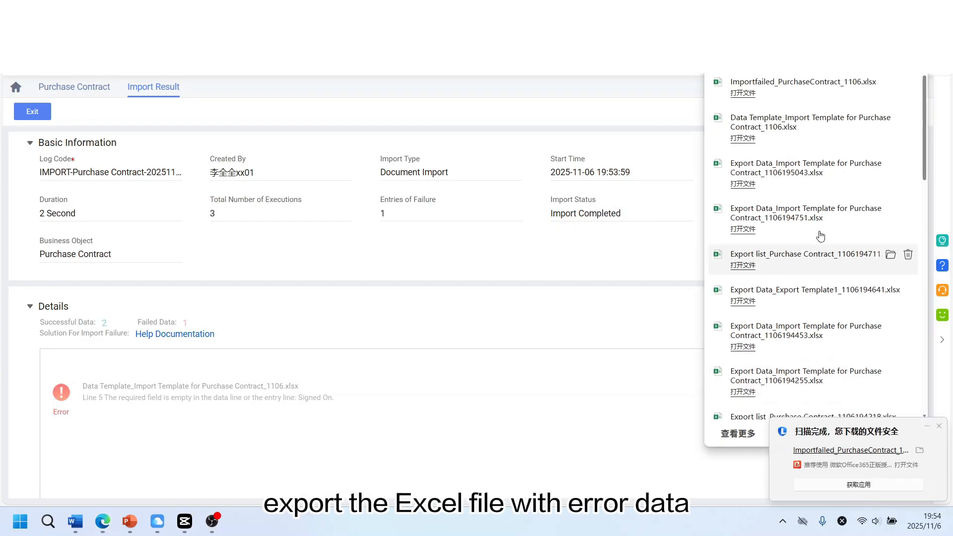
left_click(743, 95)
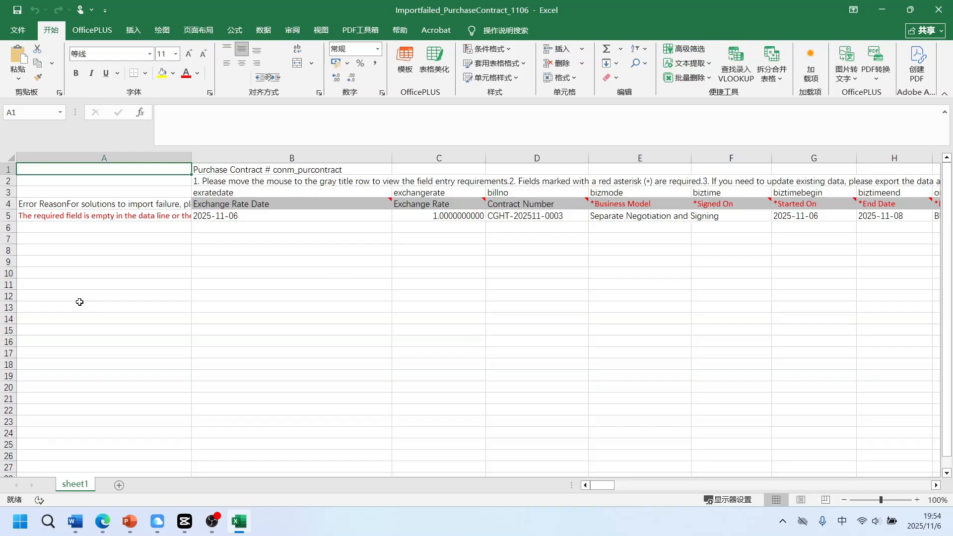
Copy the Started On date into the empty Signed On cell of the failed row, then save and close the file
left_click_drag(192, 158, 249, 158)
left_click(124, 216)
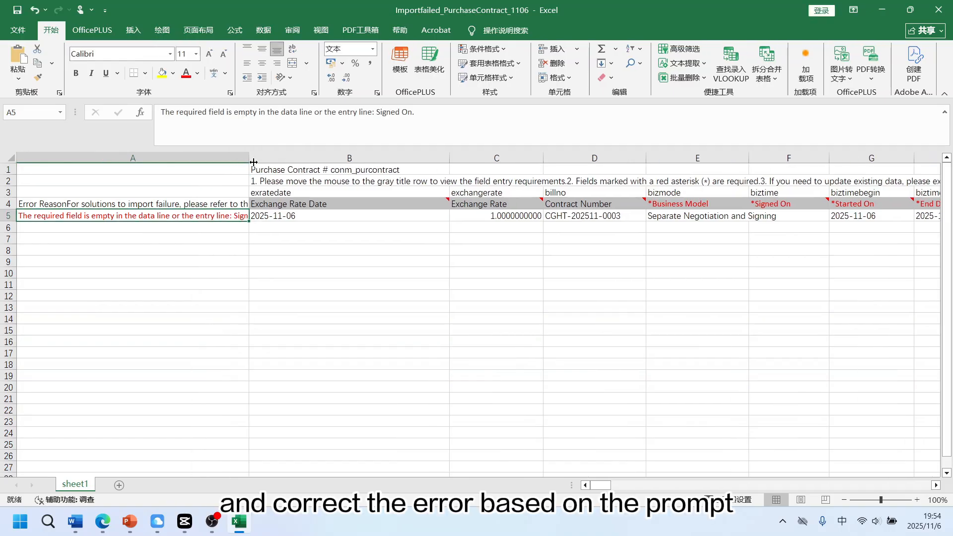
left_click_drag(601, 485, 614, 488)
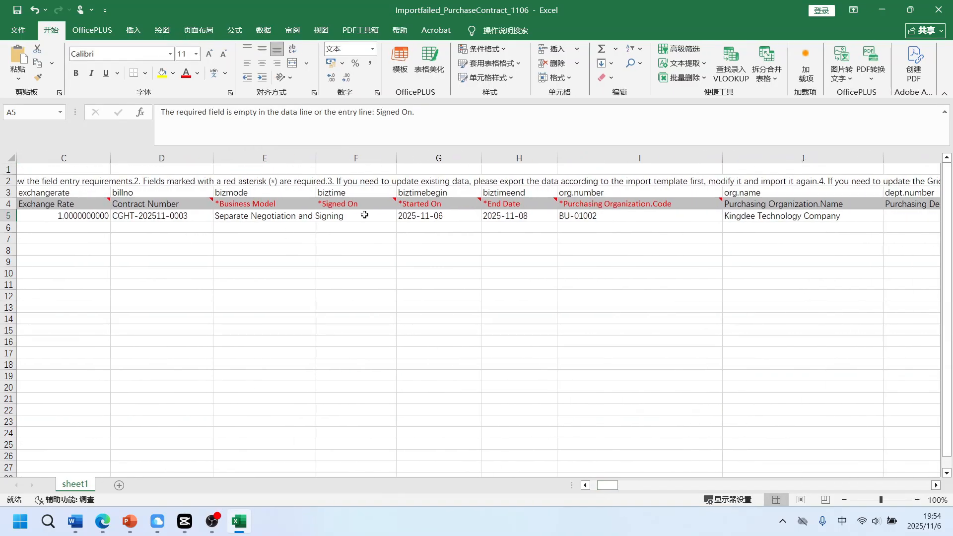
left_click(414, 217)
key("ctrl+c")
left_click(358, 216)
key("ctrl+v")
double_click(366, 217)
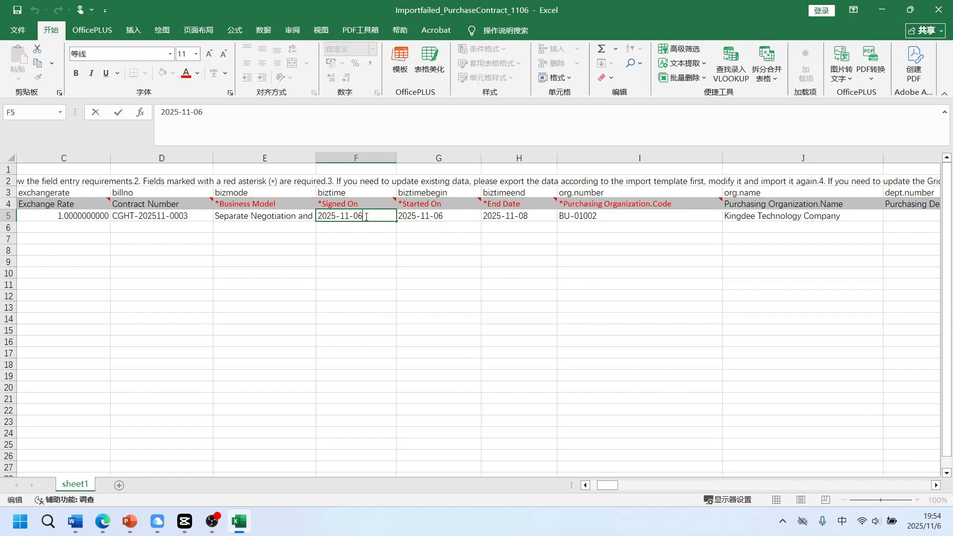
left_click(18, 10)
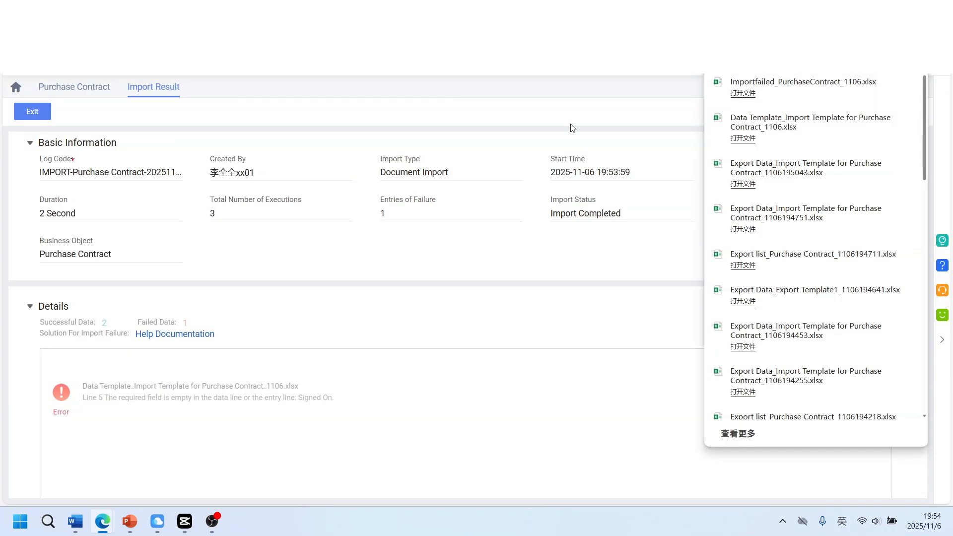
left_click(938, 10)
Re-import the corrected Importfailed_PurchaseContract_1106 file as new data
left_click(23, 120)
left_click(642, 137)
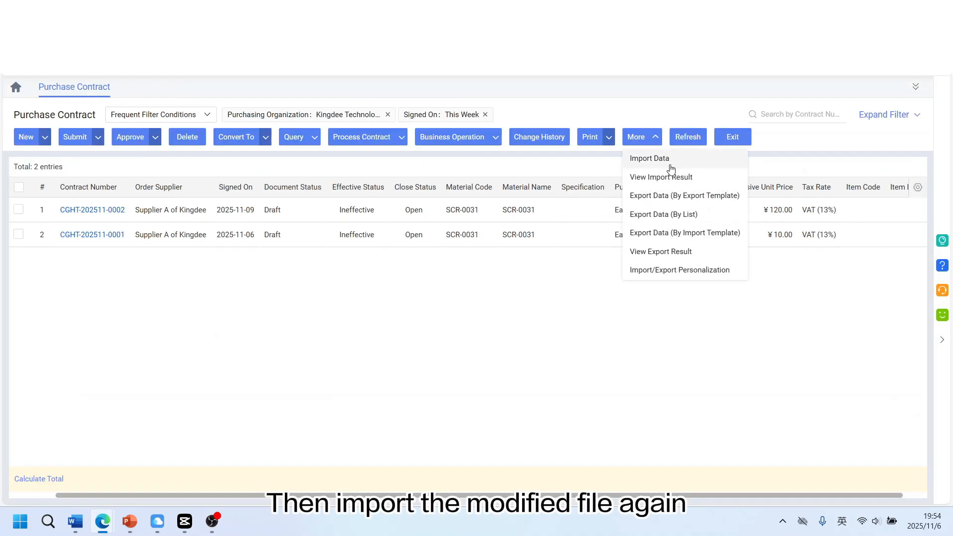
left_click(648, 157)
left_click(631, 269)
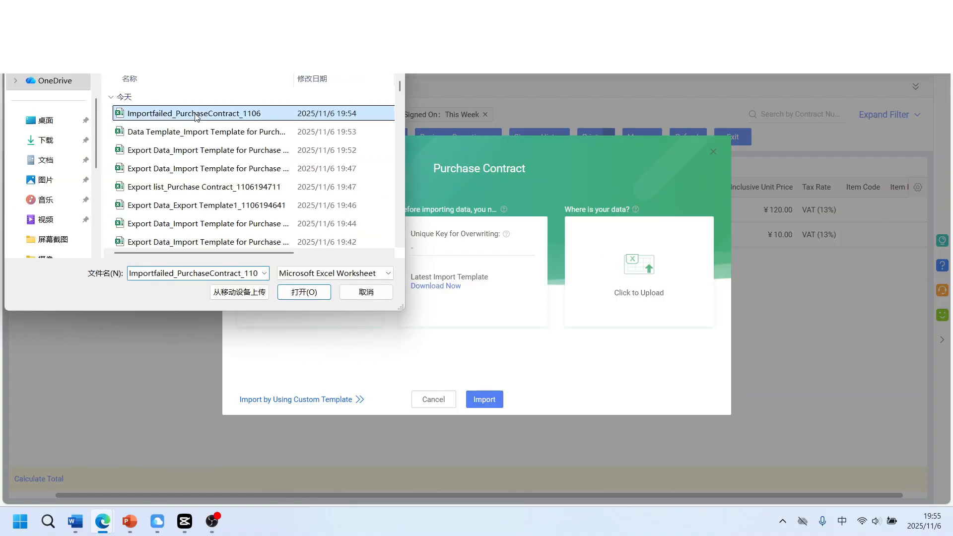
left_click(309, 292)
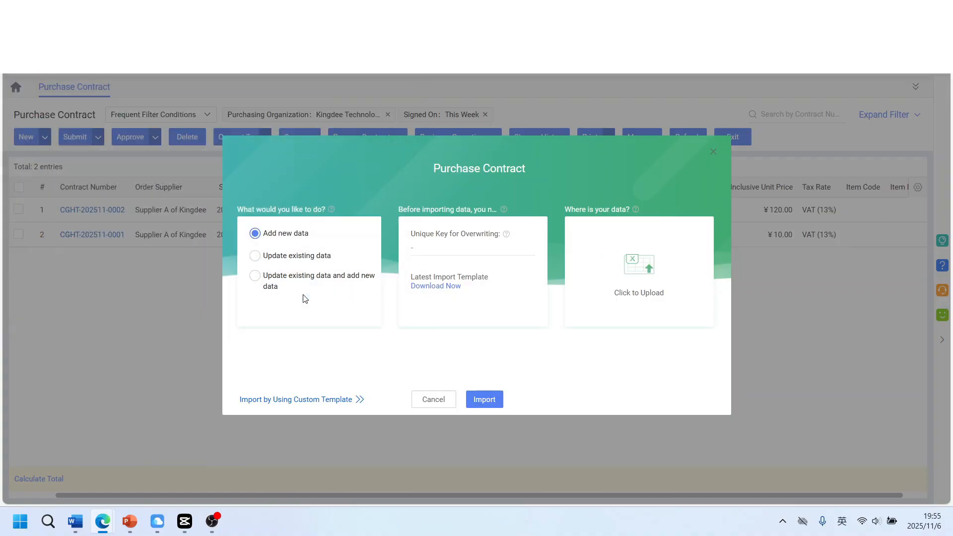
left_click(479, 403)
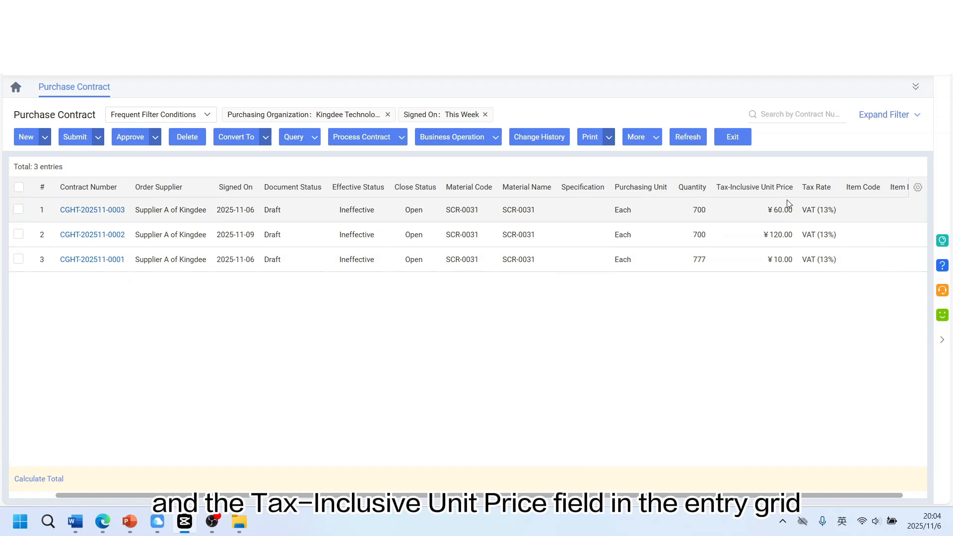
Open Import Template for Purchase Contract for editing from the import dialog's template download
left_click(655, 143)
left_click(650, 159)
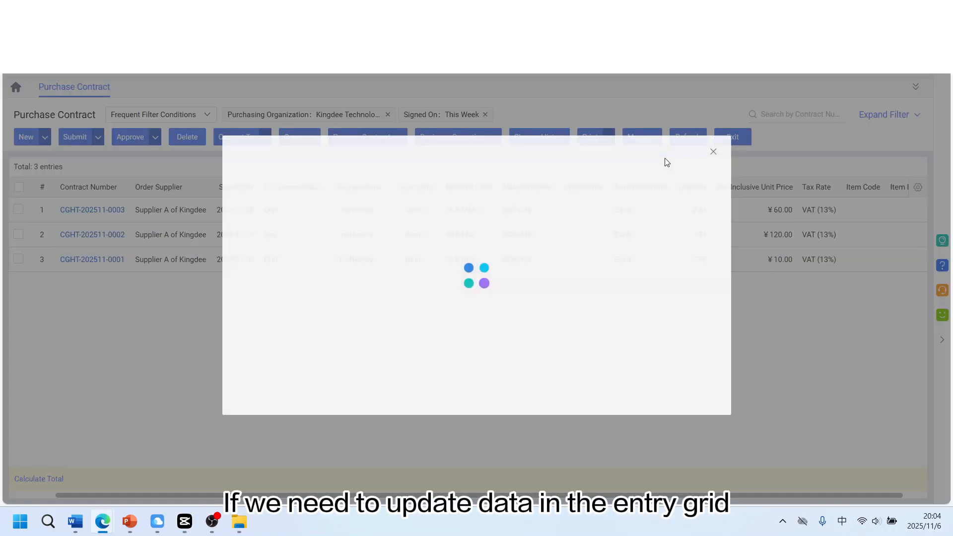
left_click(449, 288)
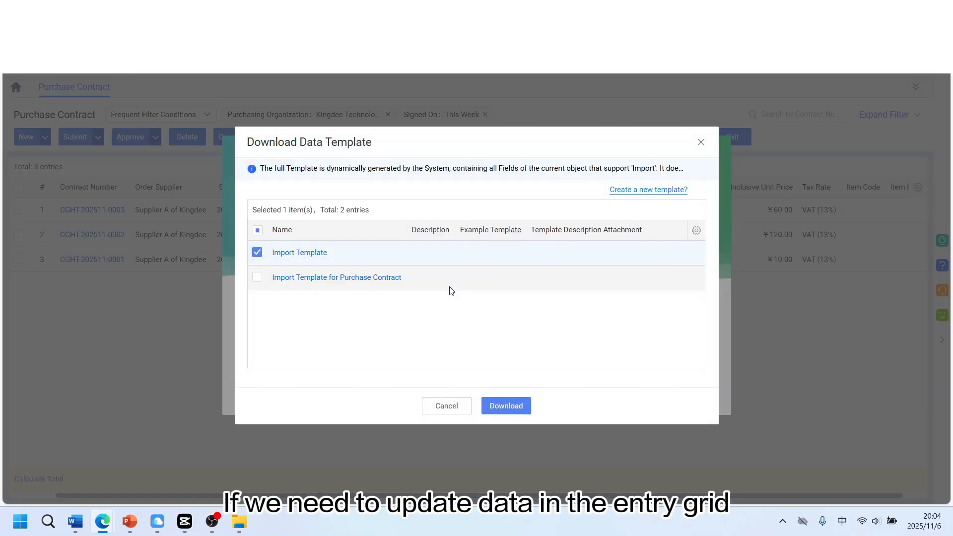
left_click(325, 278)
Enable import for the Material Details Master ID field, save the template, and close the import dialogs
scroll(316, 272, "down", 1)
scroll(319, 270, "down", 5)
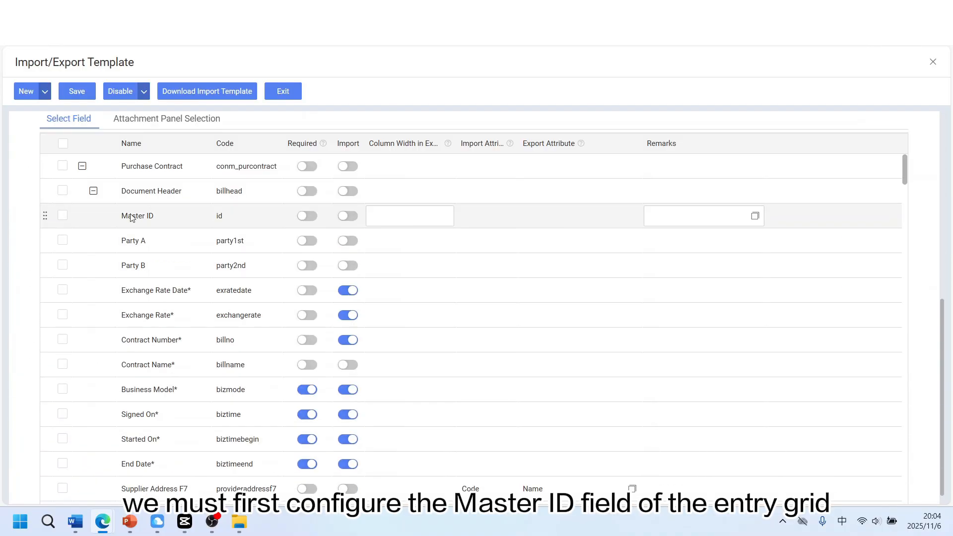
left_click(94, 191)
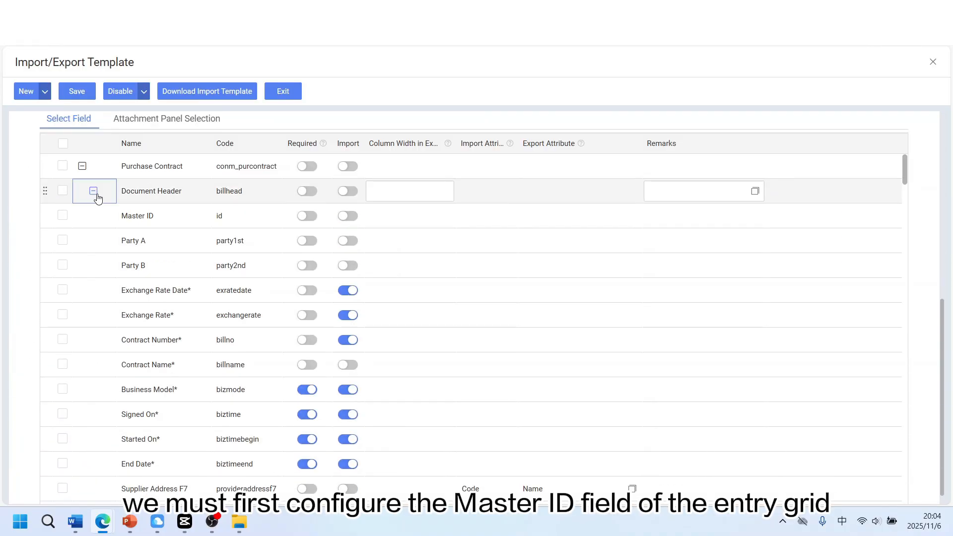
left_click(356, 240)
left_click(74, 96)
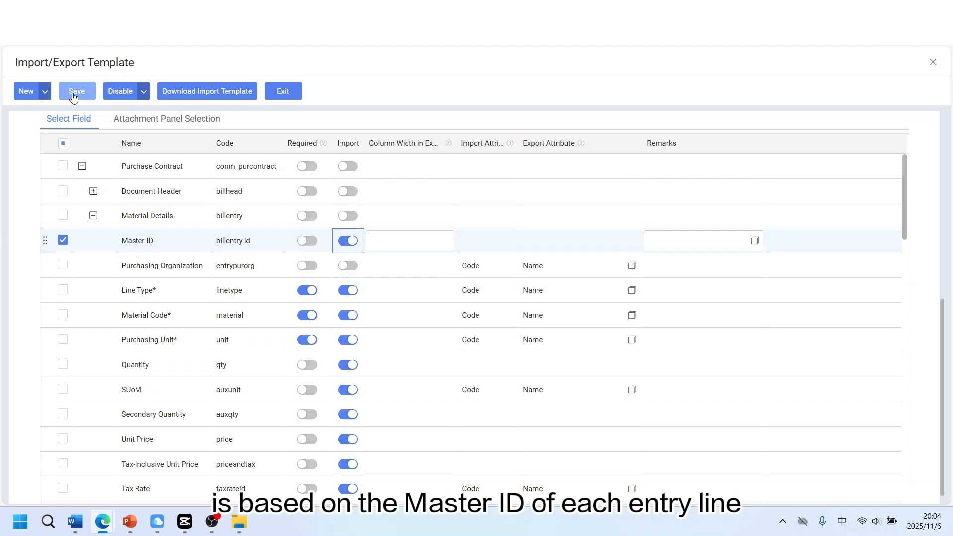
left_click(288, 96)
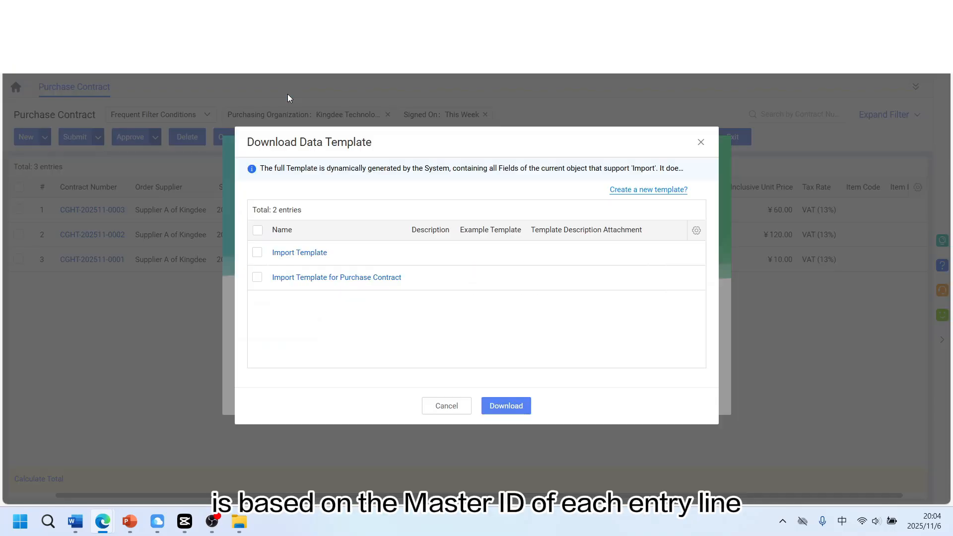
left_click(446, 407)
left_click(446, 400)
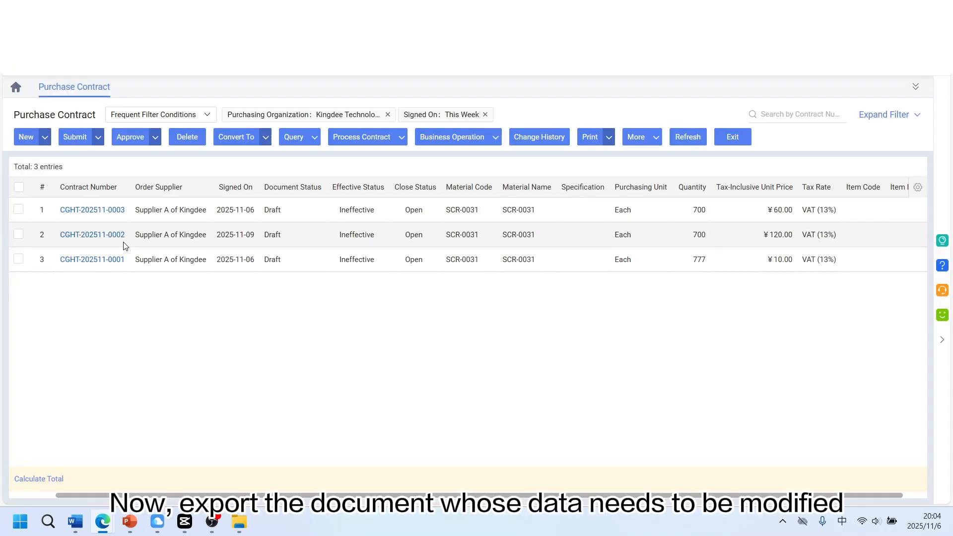
left_click(19, 209)
left_click(18, 234)
left_click(650, 139)
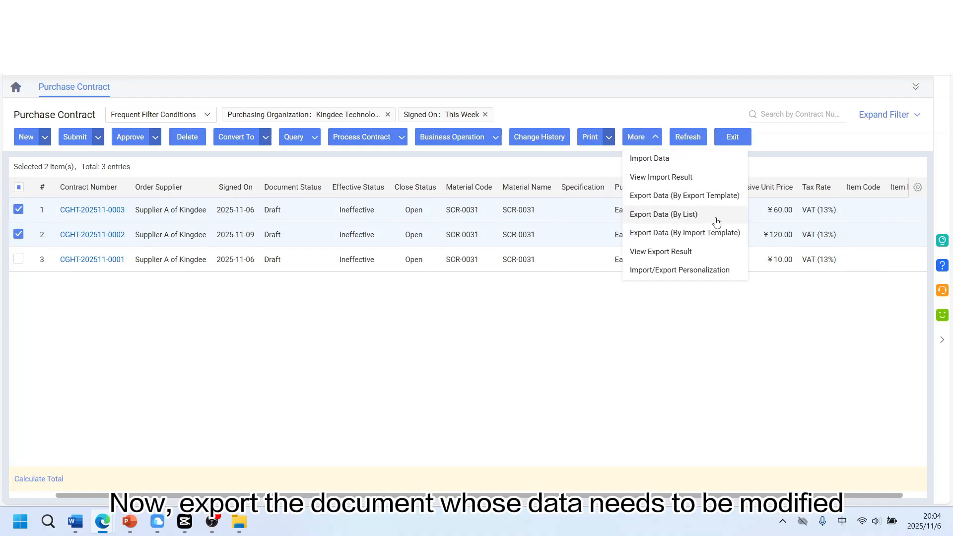
left_click(710, 233)
left_click(502, 407)
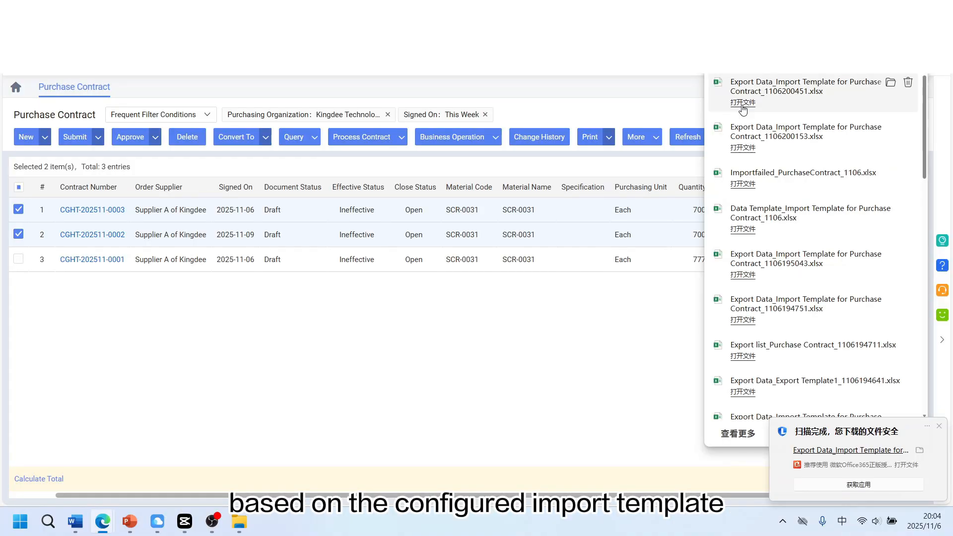
left_click(690, 75)
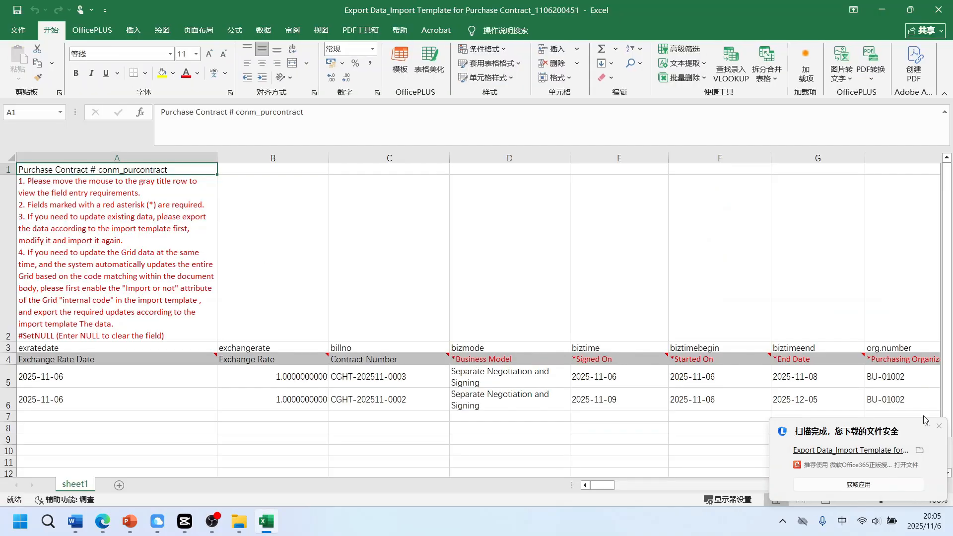
Change the Signed On date of both exported contracts to 2025-11-08
left_click(939, 426)
double_click(622, 378)
left_click_drag(618, 378, 613, 400)
type("8")
double_click(620, 398)
type("8")
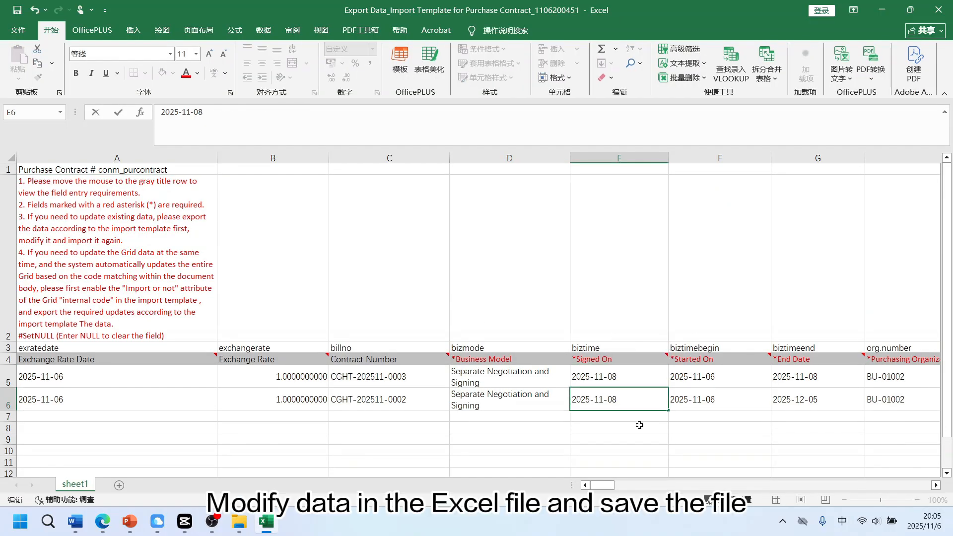
key("Return")
Set the Tax-Inclusive Unit Price of both contract entries to 100
left_click_drag(602, 485, 853, 499)
double_click(813, 377)
type("100")
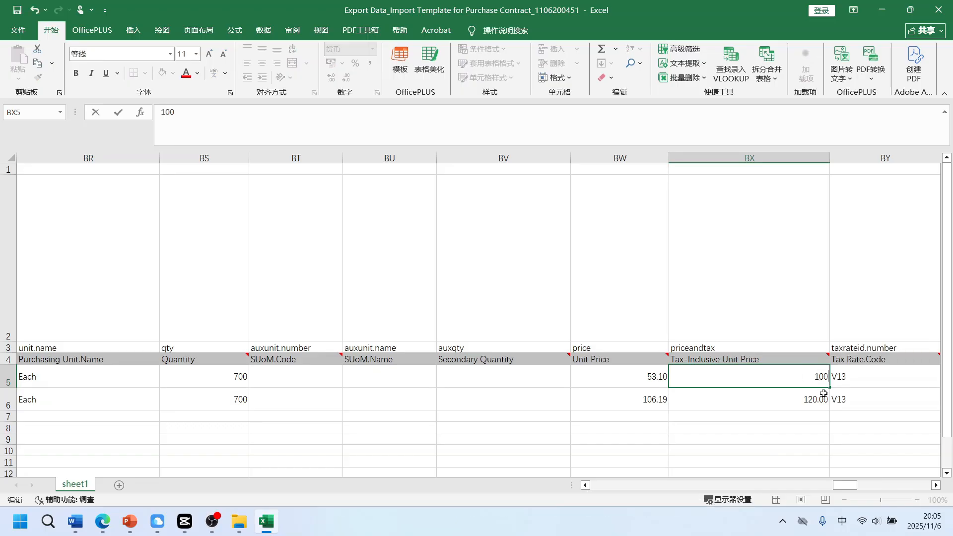
double_click(825, 399)
type("100")
left_click(716, 264)
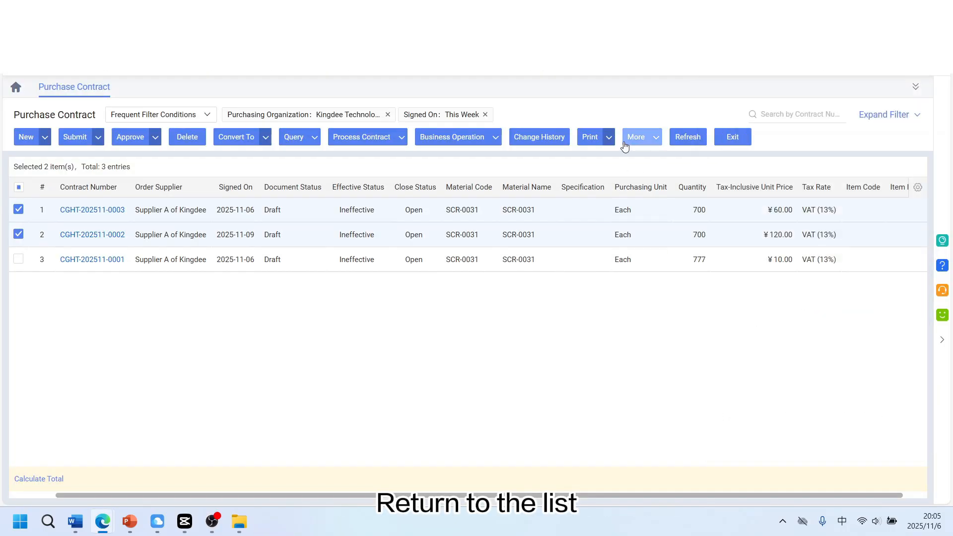
Open the contract import in Update existing data mode with Contract Number as the unique key for overwriting
left_click(625, 143)
left_click(658, 156)
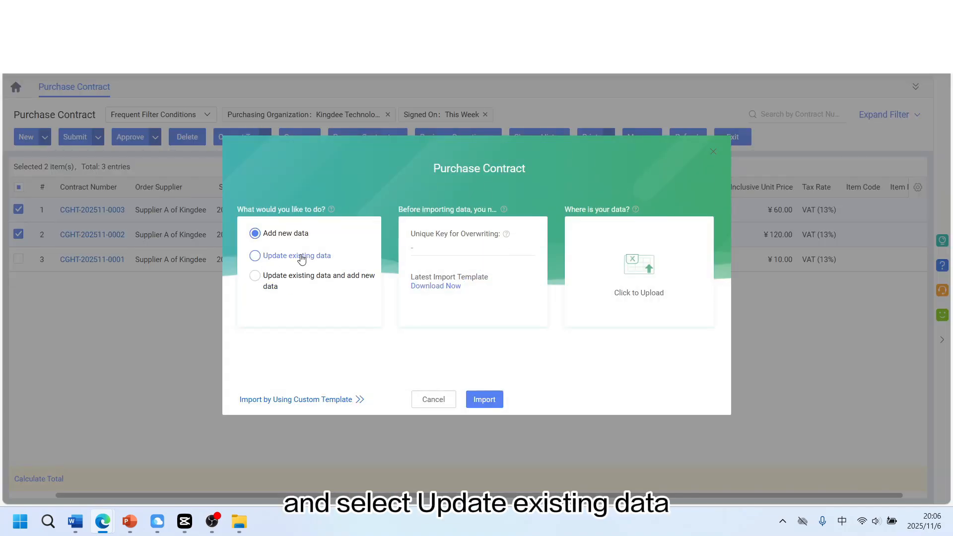
left_click(302, 256)
left_click(448, 248)
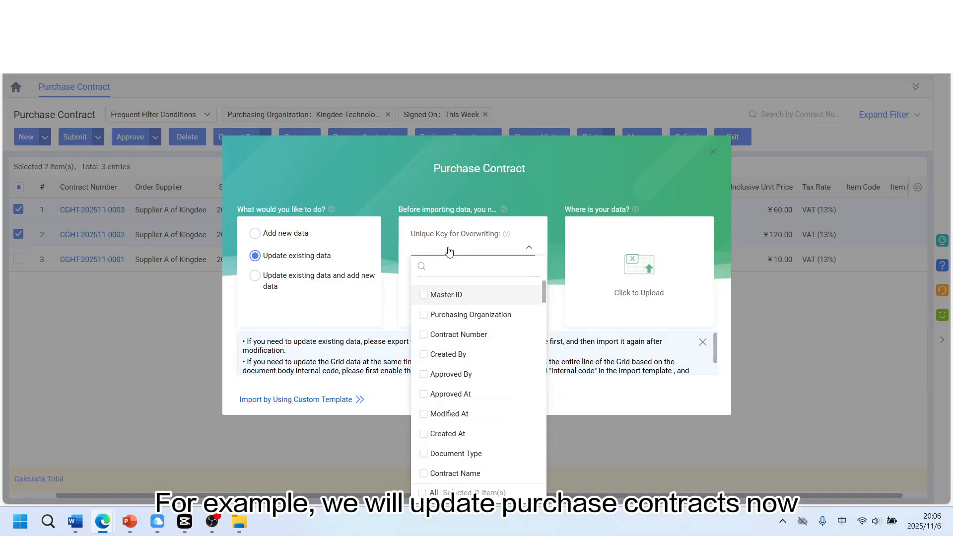
left_click(476, 337)
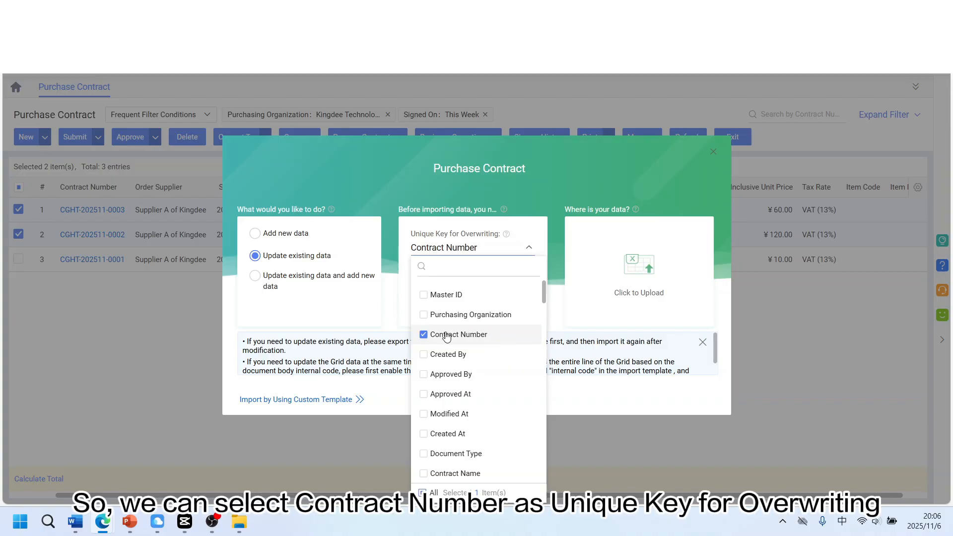
left_click(560, 320)
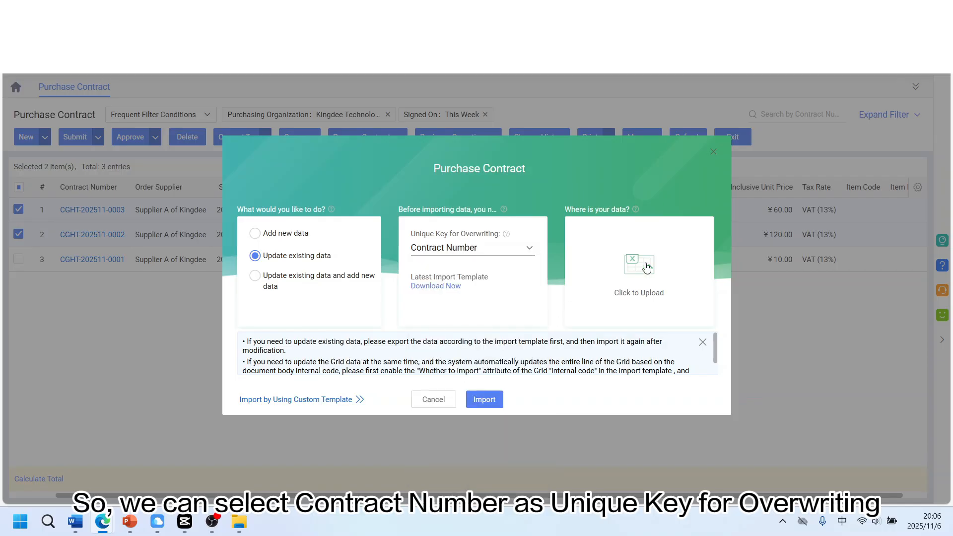
Upload the modified exported workbook and import it, running the import in the background
left_click(653, 266)
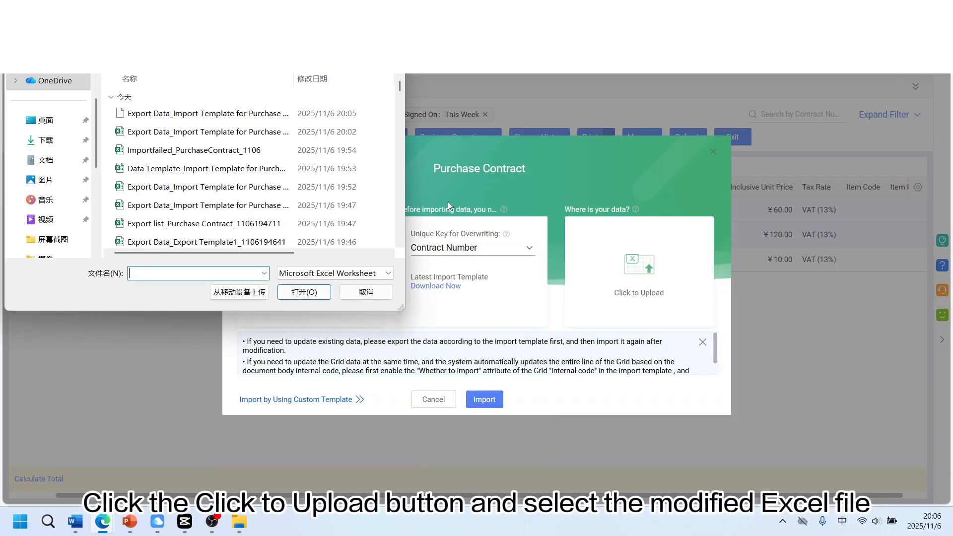
left_click(298, 117)
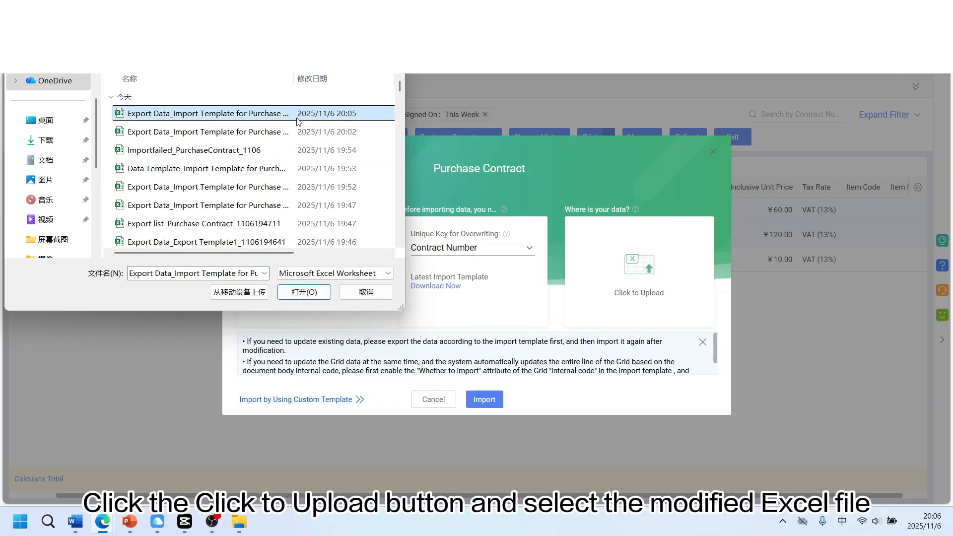
left_click(304, 292)
left_click(491, 402)
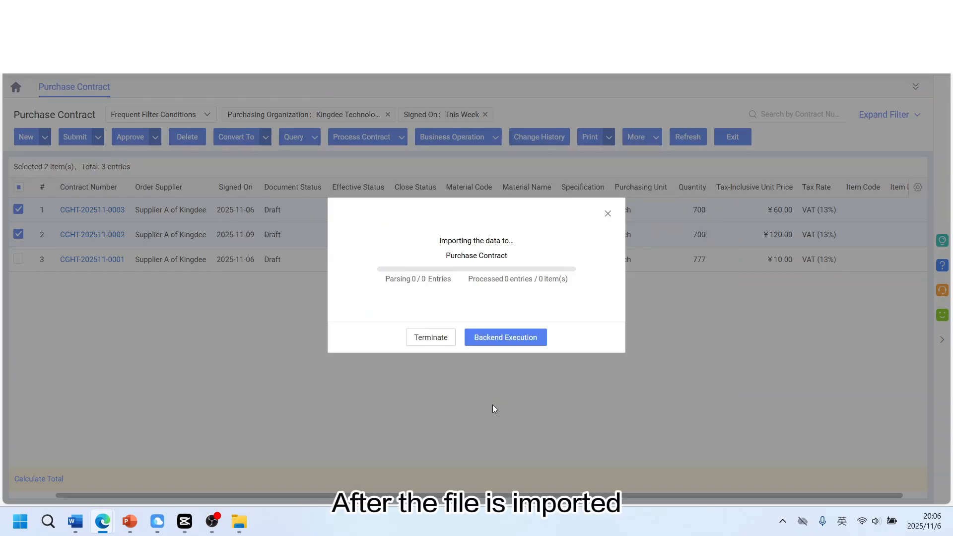
left_click(482, 340)
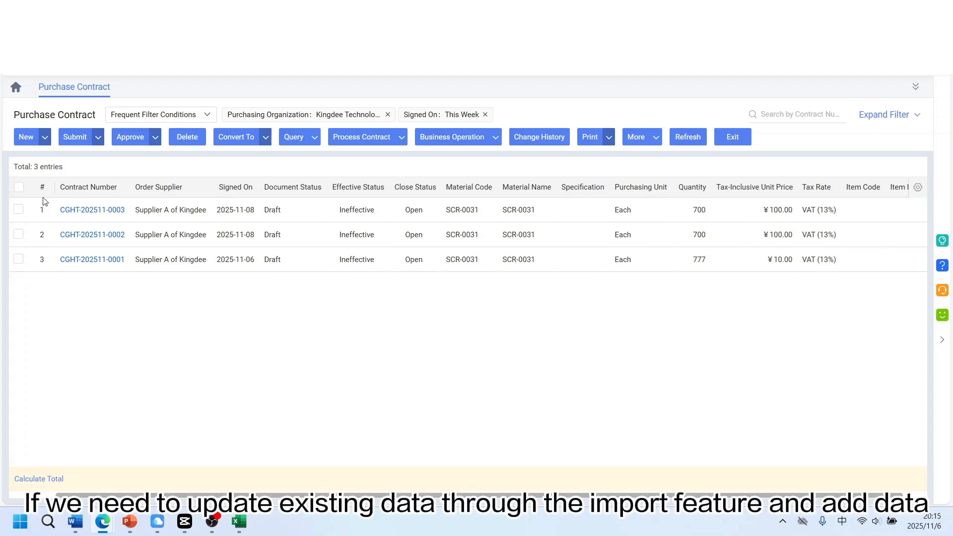
left_click(19, 209)
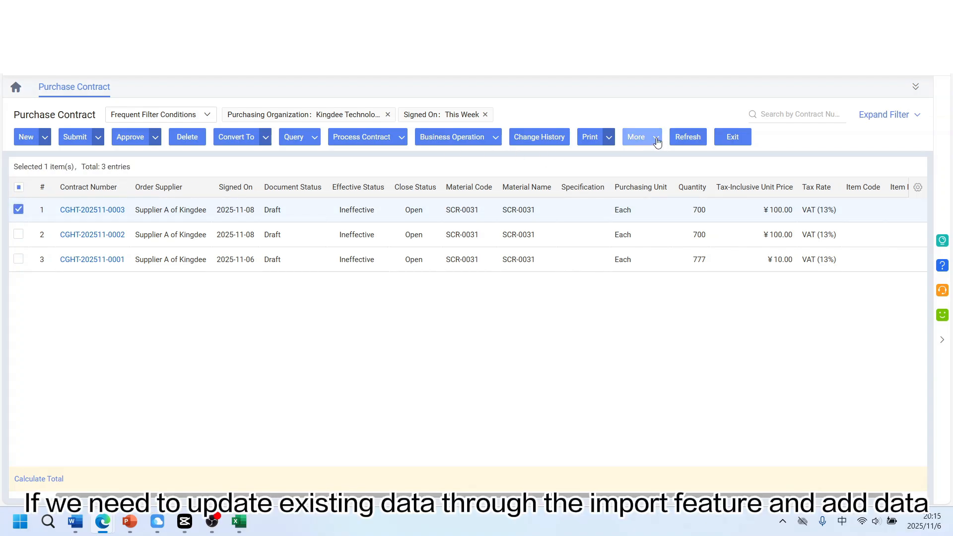
left_click(655, 138)
left_click(707, 235)
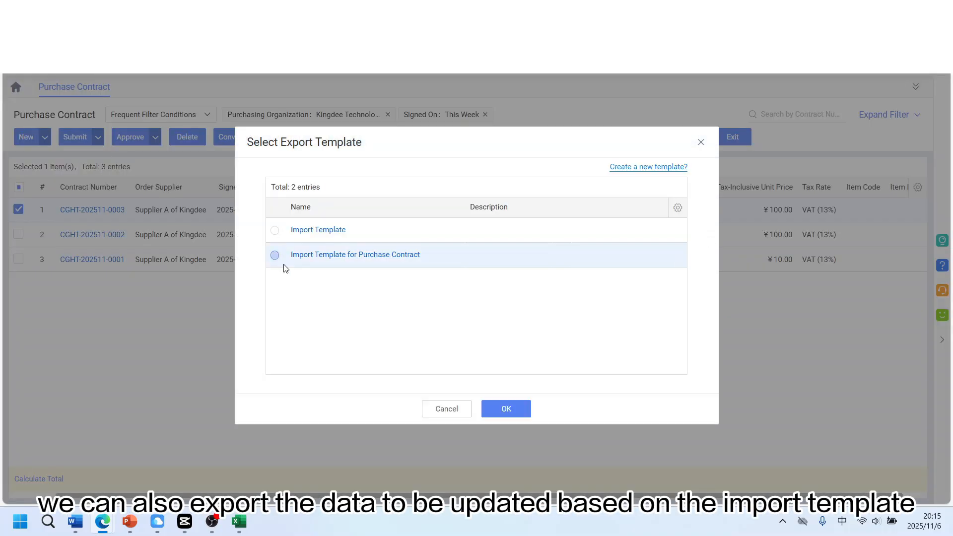
left_click(274, 255)
left_click(518, 409)
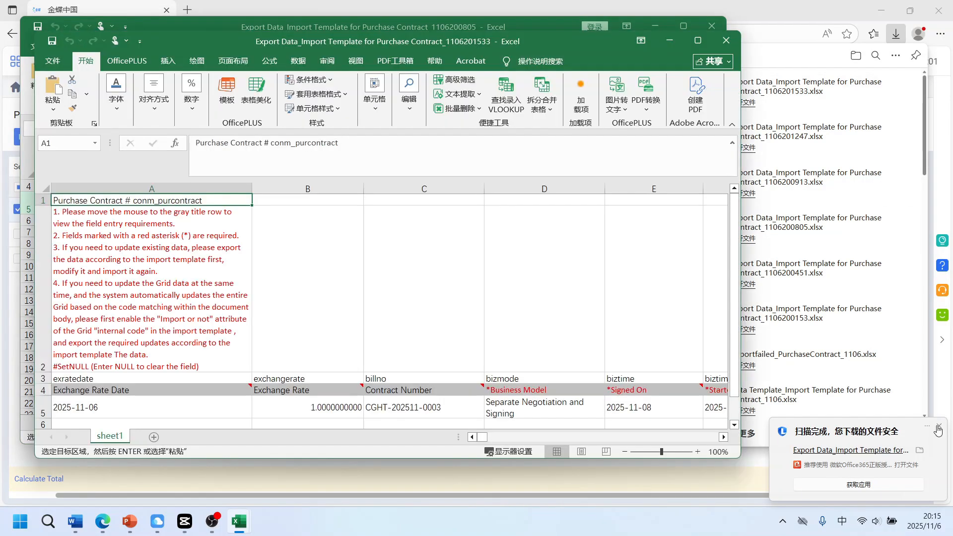
left_click(939, 428)
left_click(655, 25)
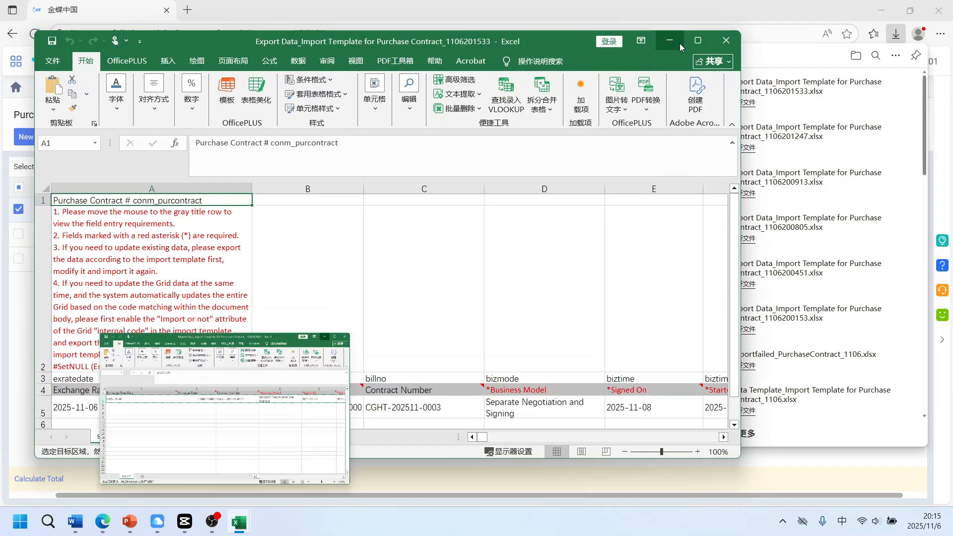
left_click(698, 41)
Set the contract's Signed On date to 2025-11-06
left_click(625, 383)
double_click(615, 377)
key("BackSpace")
type("6")
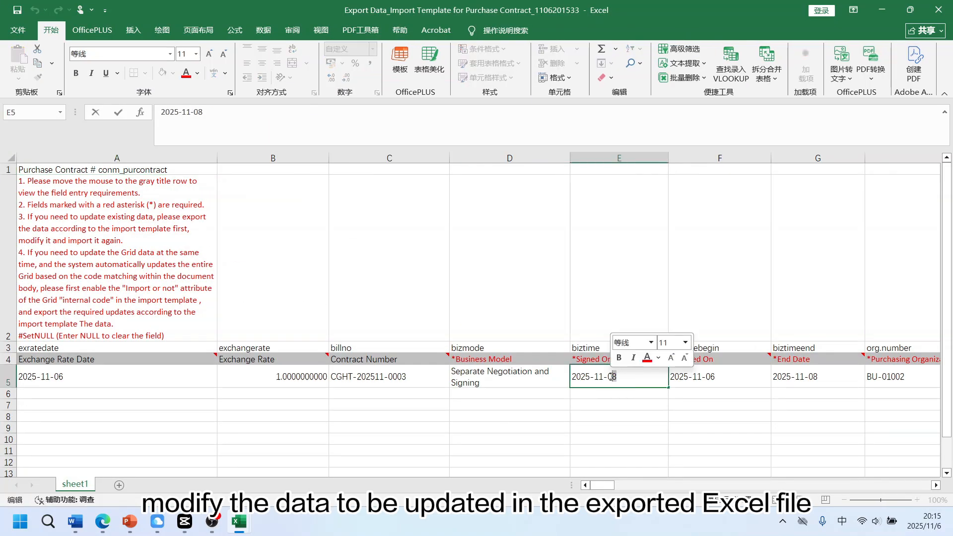
left_click(622, 401)
left_click(30, 397)
left_click(8, 394)
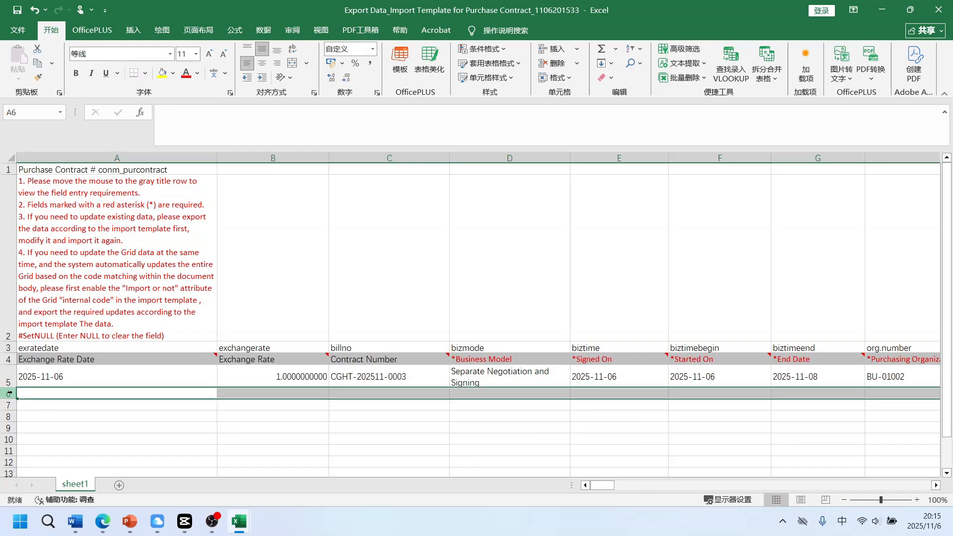
mouse_move(243, 529)
left_click(300, 482)
left_click(28, 203)
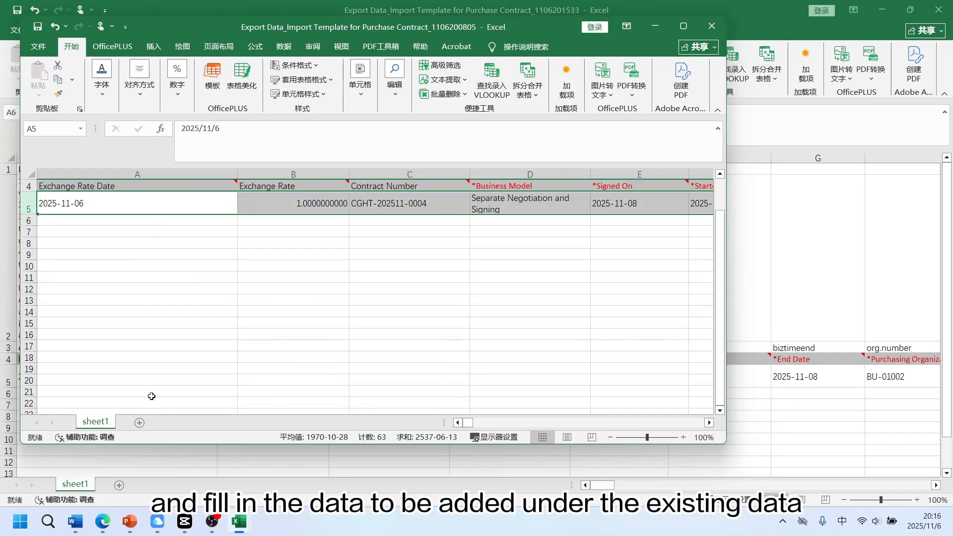
key("ctrl+c")
left_click(773, 94)
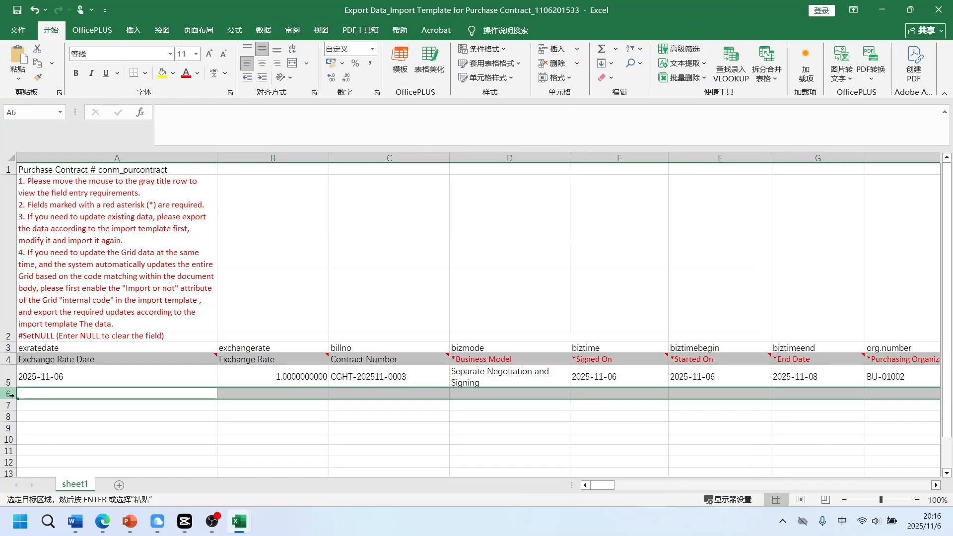
key("ctrl+v")
left_click(13, 13)
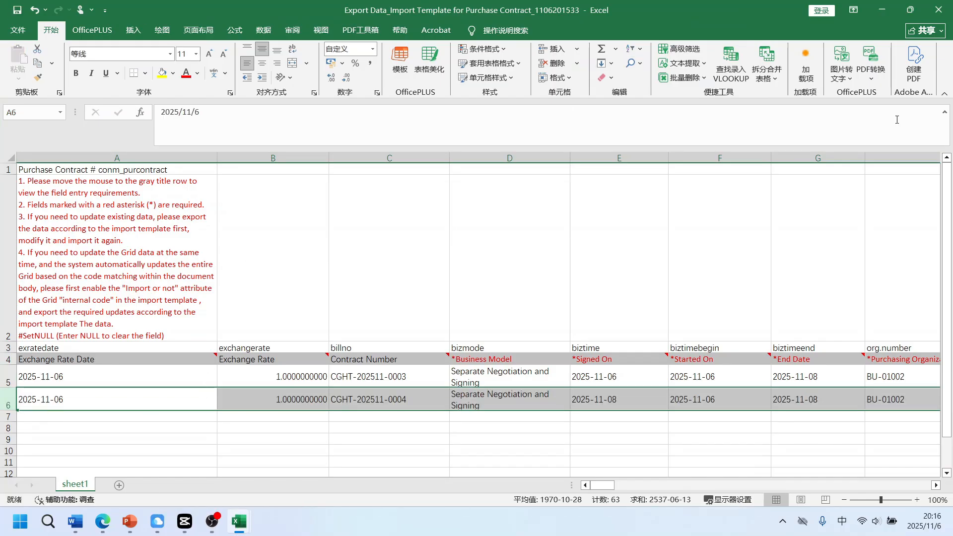
Open the contract import in Update existing data and add new data mode with Contract Number as the unique key
left_click(882, 9)
left_click(637, 137)
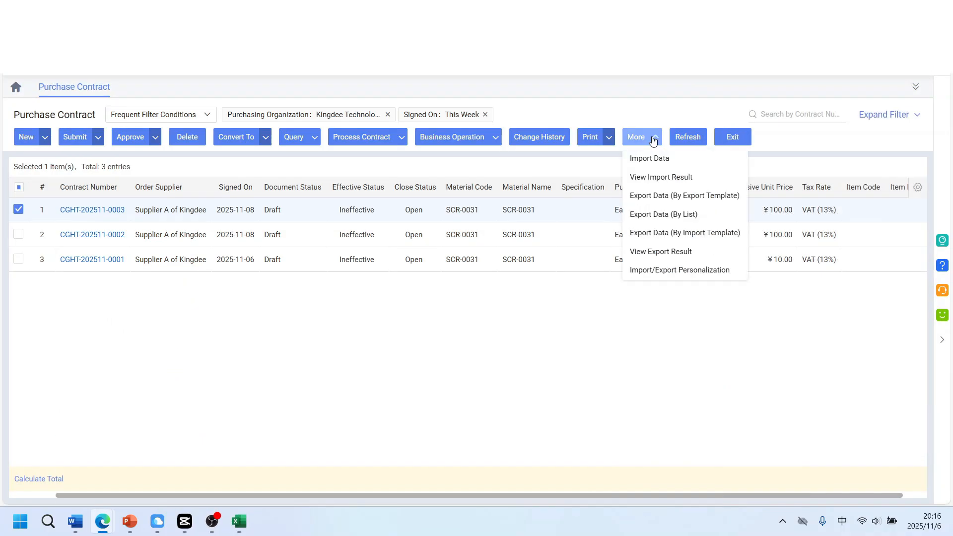
left_click(676, 158)
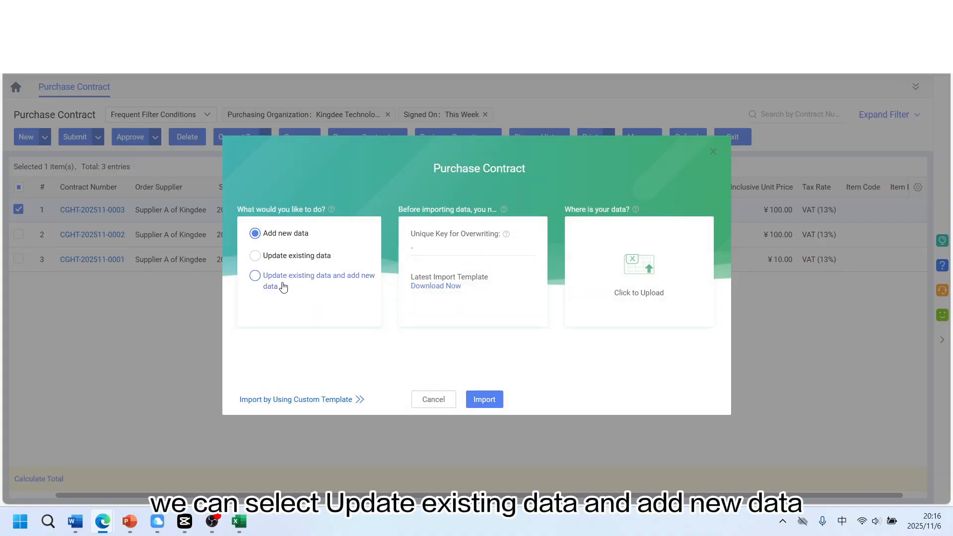
left_click(306, 279)
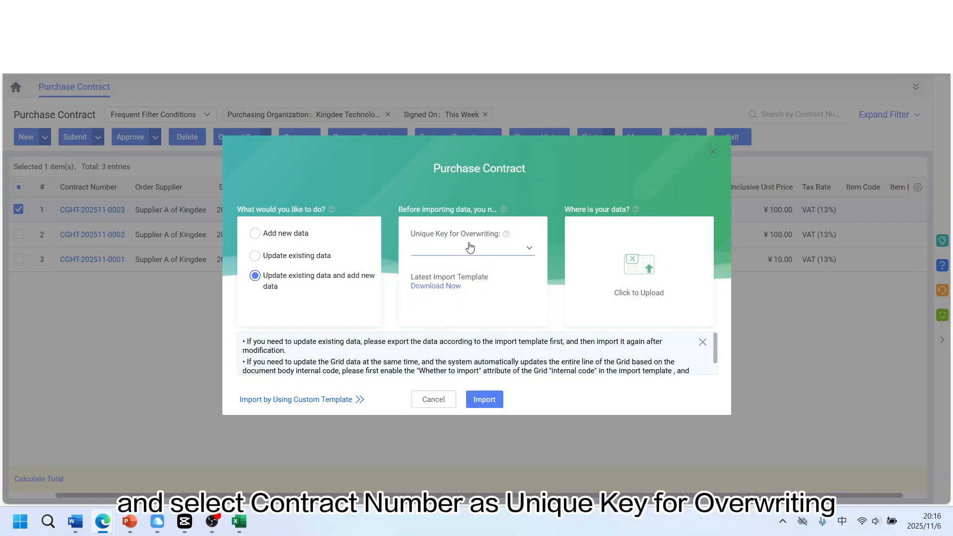
left_click(473, 247)
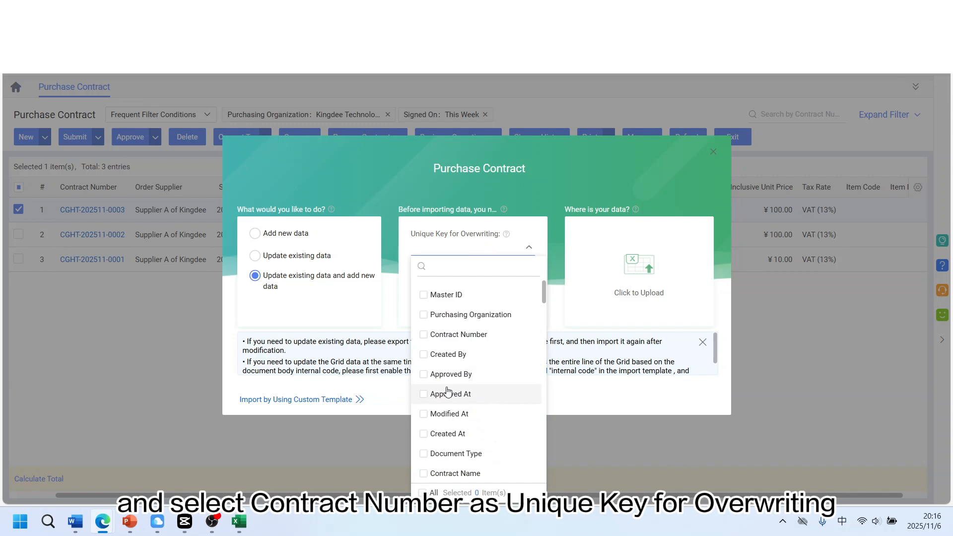
left_click(466, 336)
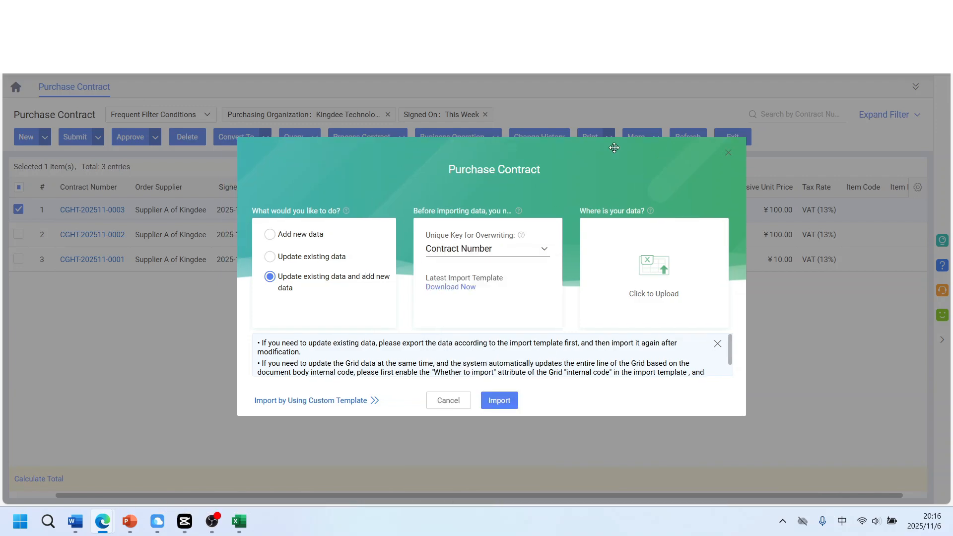
Examine the contract numbers of the two rows in the edited workbook
mouse_move(238, 521)
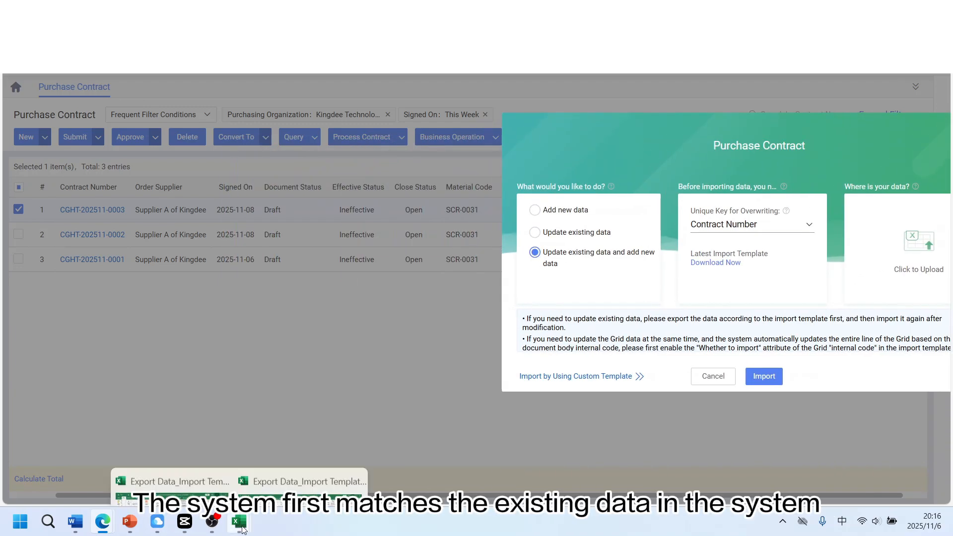
left_click(298, 468)
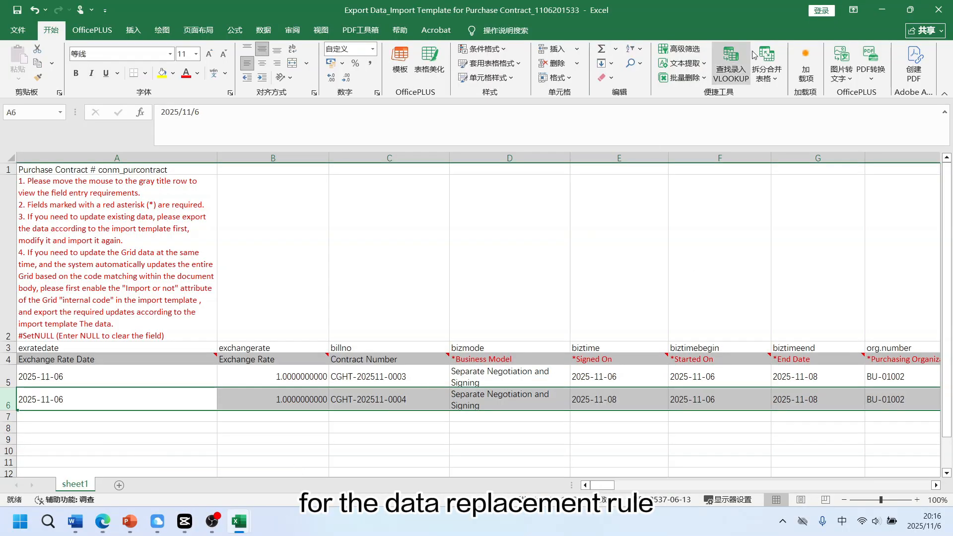
left_click(911, 9)
scroll(686, 224, "down", 3)
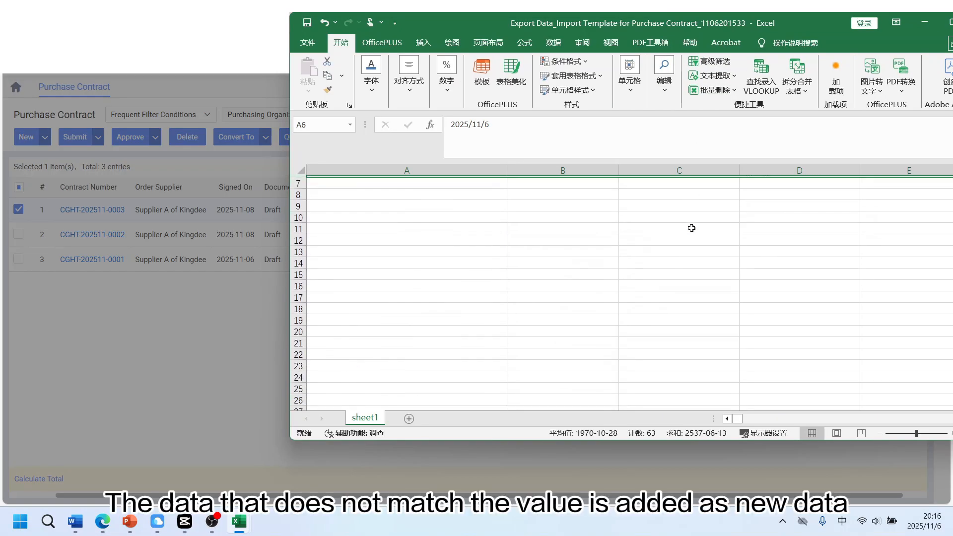
scroll(692, 228, "up", 1)
left_click(685, 259)
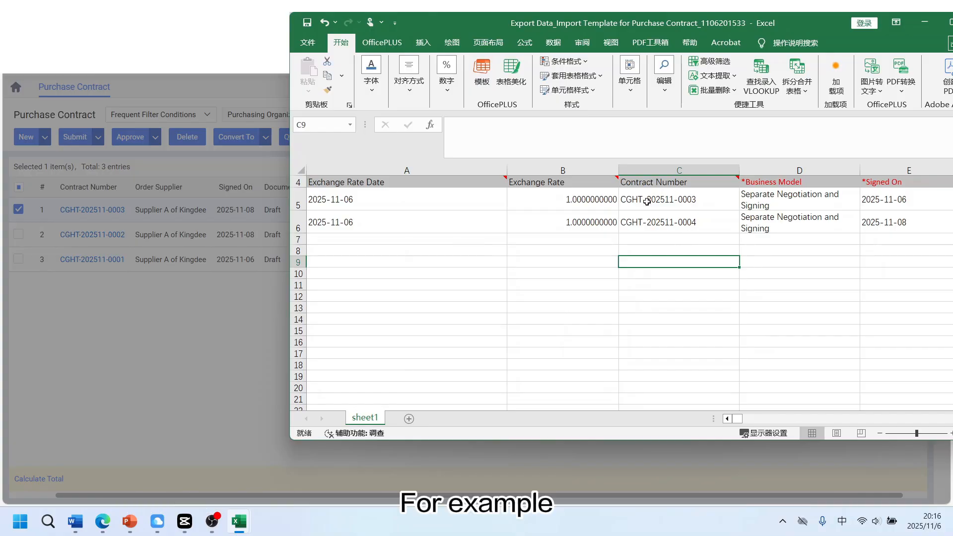
left_click(697, 197)
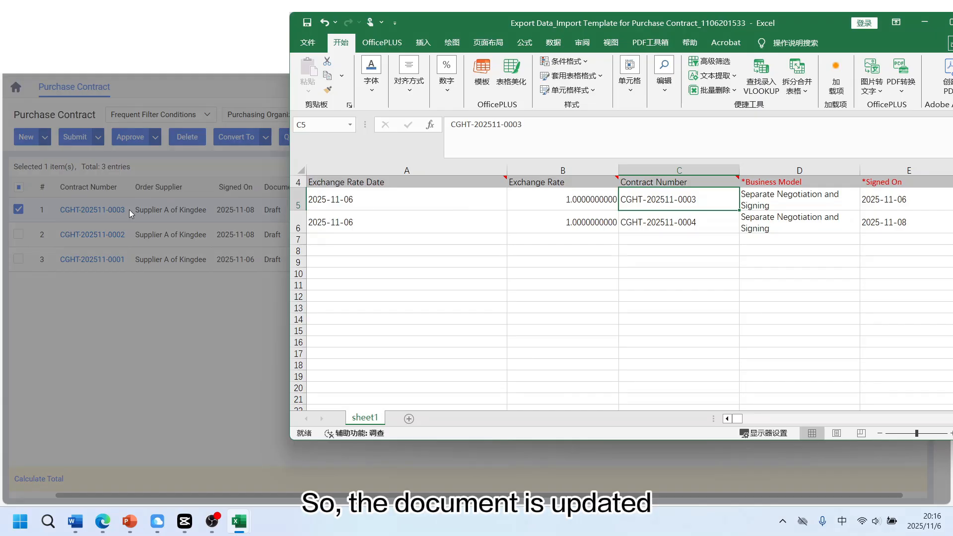
left_click(715, 218)
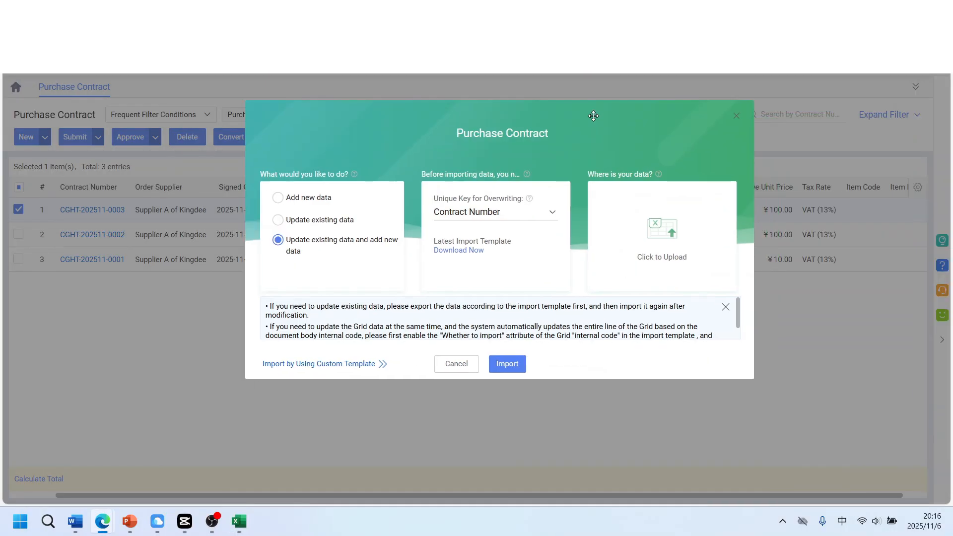
Upload the edited workbook and import it, running the import in the background
left_click(659, 232)
left_click(245, 153)
left_click(313, 291)
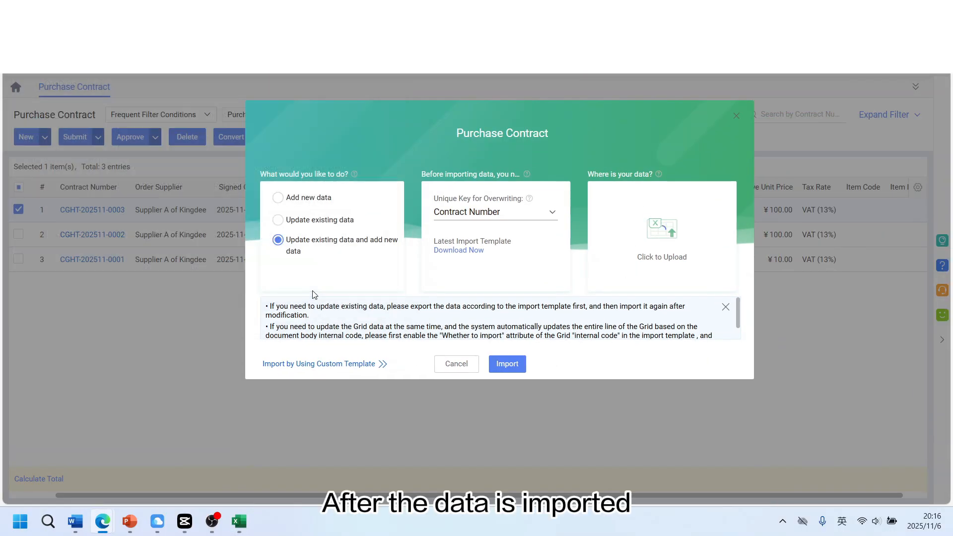
left_click(508, 363)
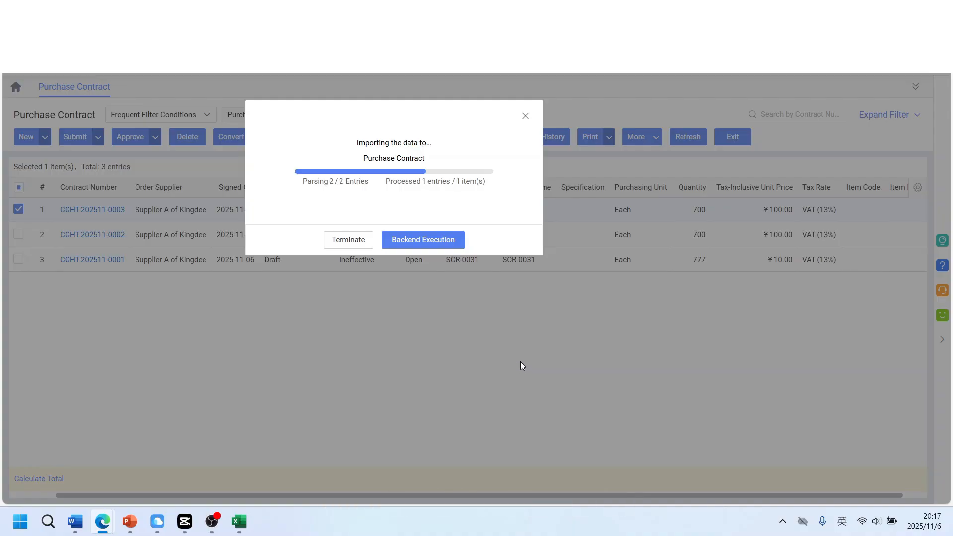
left_click(397, 239)
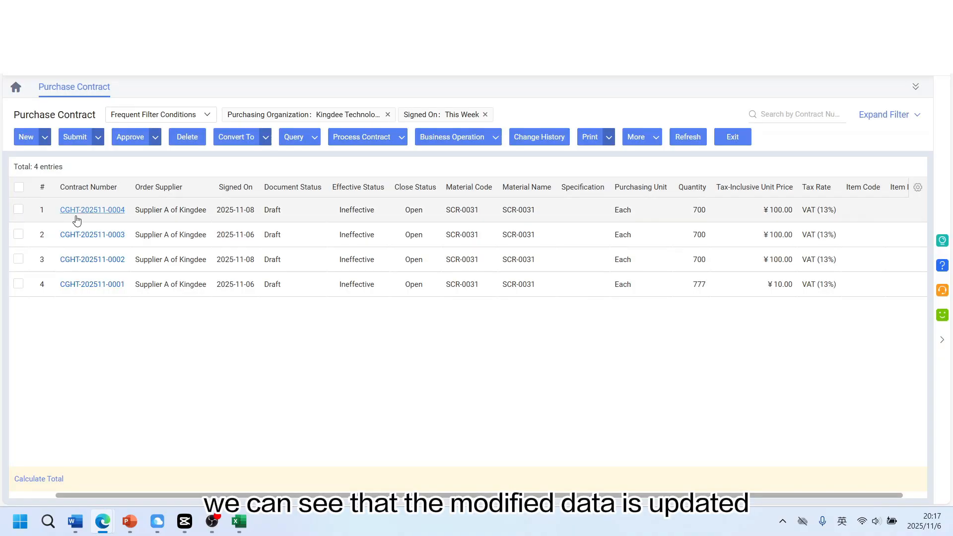